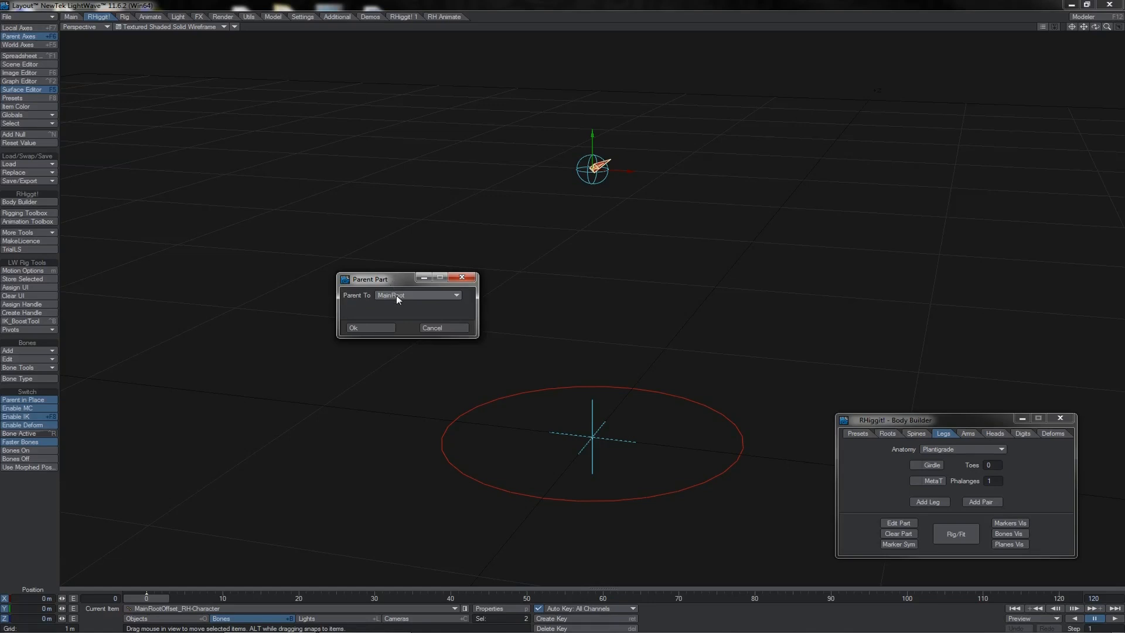
# Step: Parent the new plantigrade leg to MainRoot and add it to the rig
pyautogui.click(425, 295)
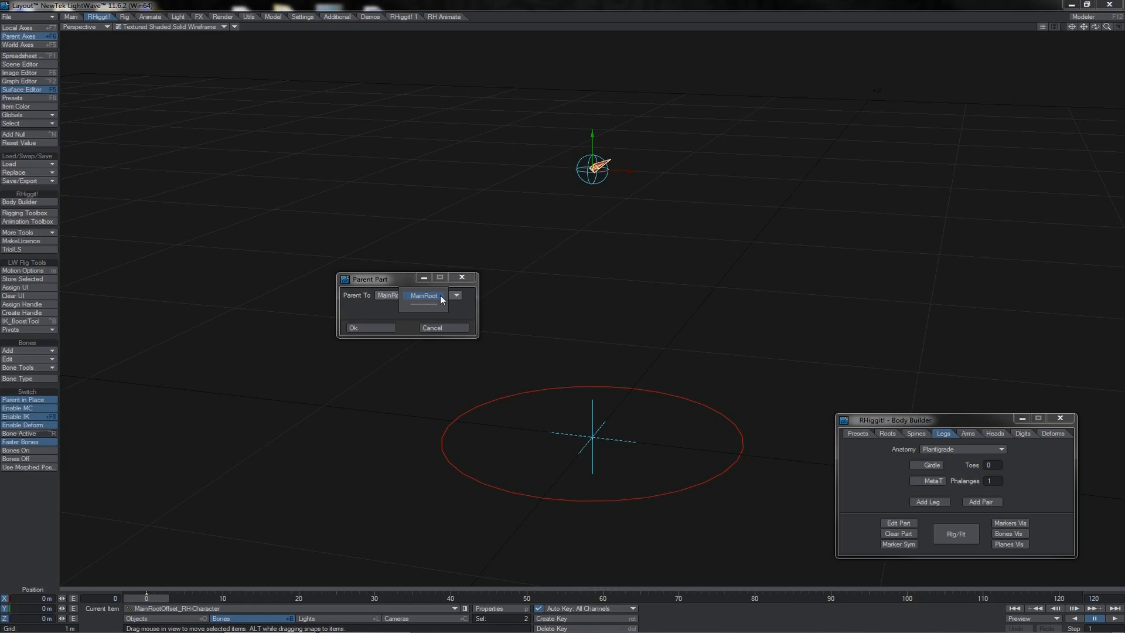
pyautogui.click(440, 298)
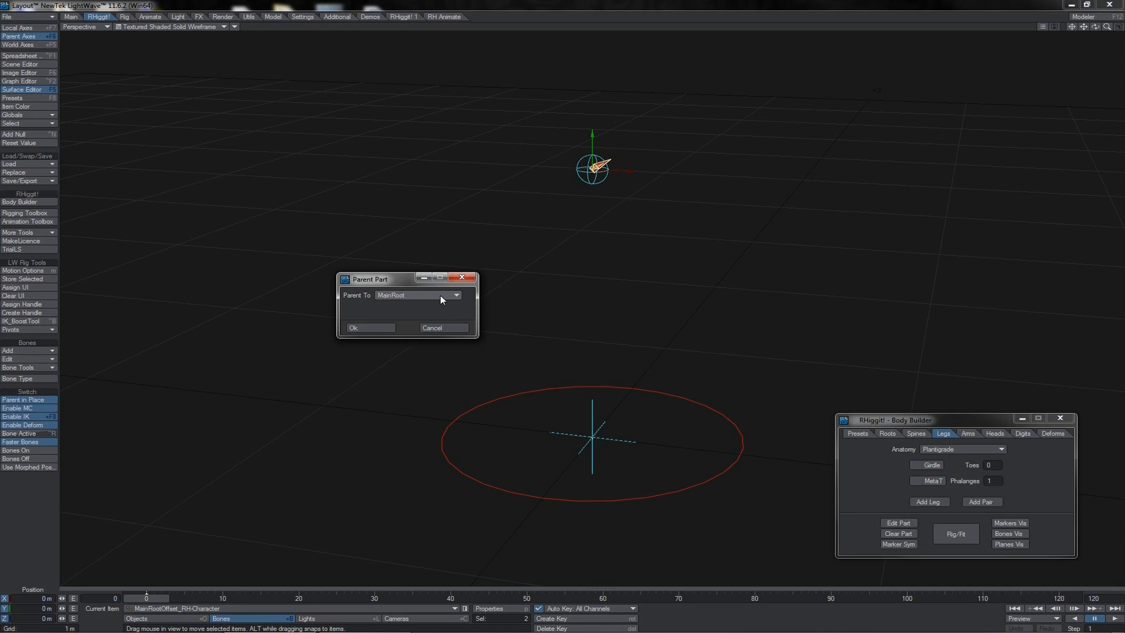
pyautogui.click(384, 329)
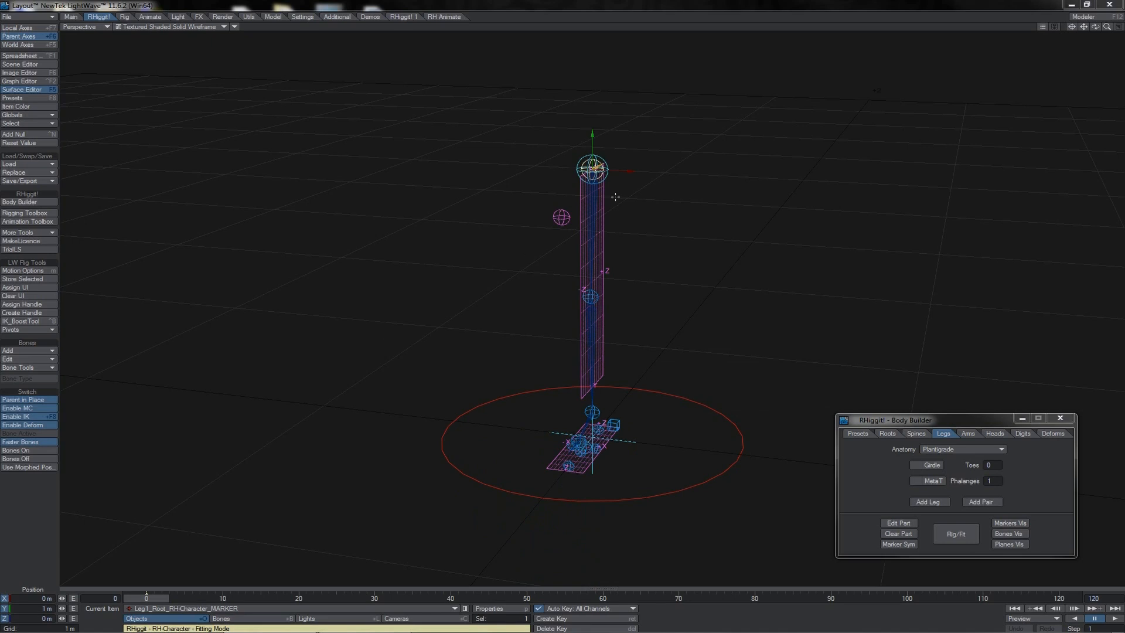
# Step: Move the Leg1_Root marker about 201 mm along X and switch from fitting mode to the active rig
pyautogui.moveTo(625, 175); pyautogui.dragTo(688, 176)
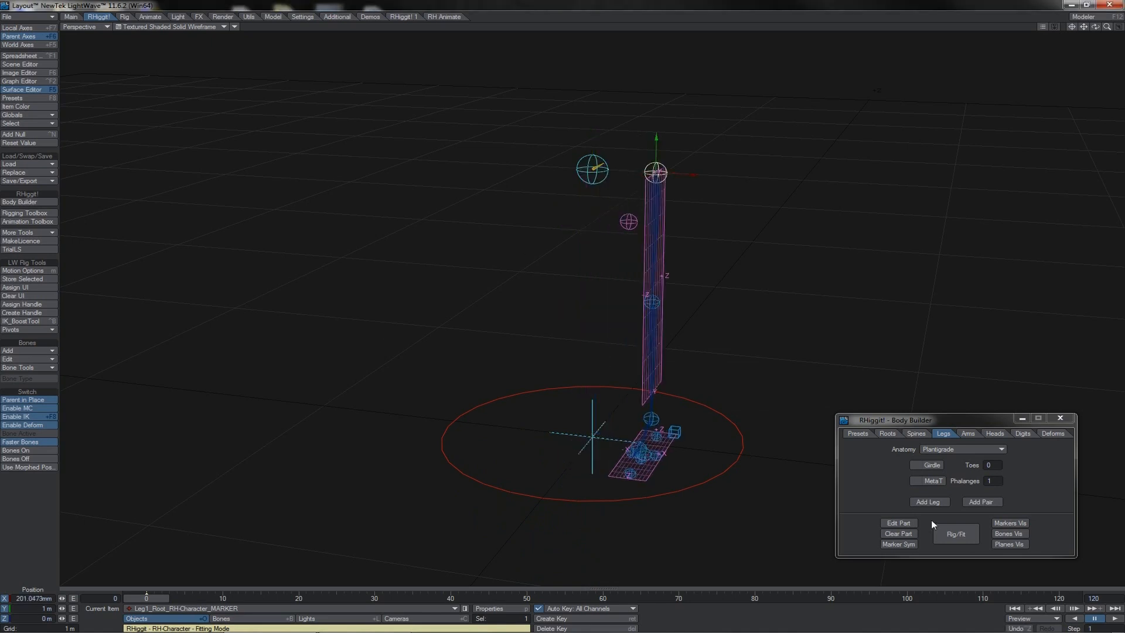
pyautogui.click(951, 537)
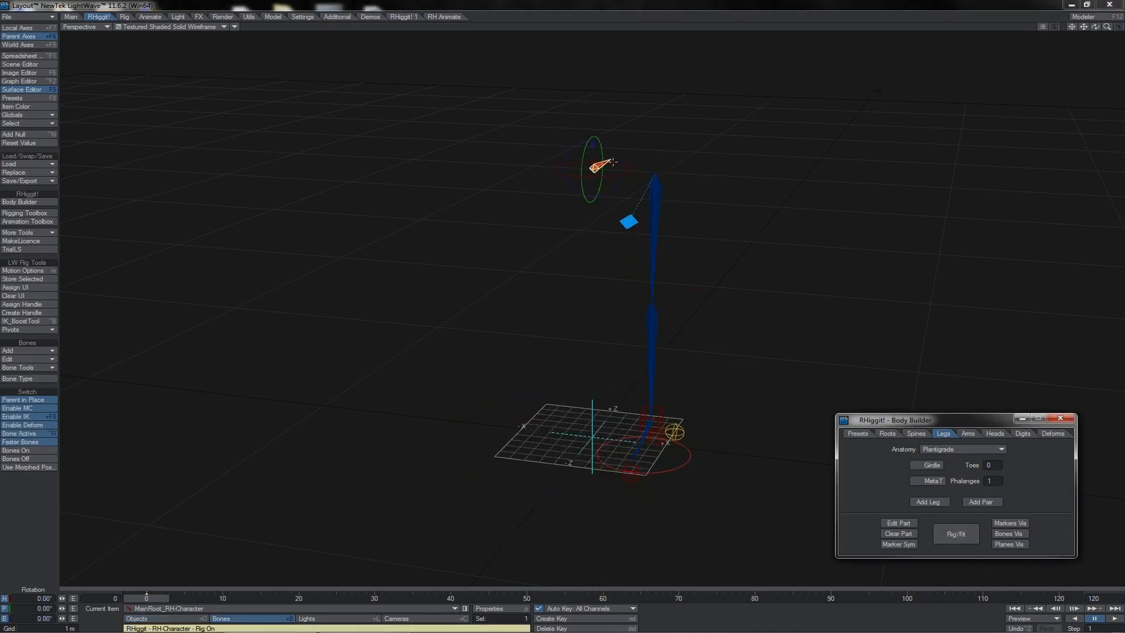
# Step: Test how the leg follows by moving the MainRoot bone, and undo the move
pyautogui.press('t')
pyautogui.moveTo(638, 137)
pyautogui.mouseDown()
pyautogui.moveTo(549, 135)
pyautogui.moveTo(591, 167)
pyautogui.moveTo(609, 127)
pyautogui.moveTo(686, 160)
pyautogui.moveTo(547, 124)
pyautogui.moveTo(649, 147)
pyautogui.mouseUp()
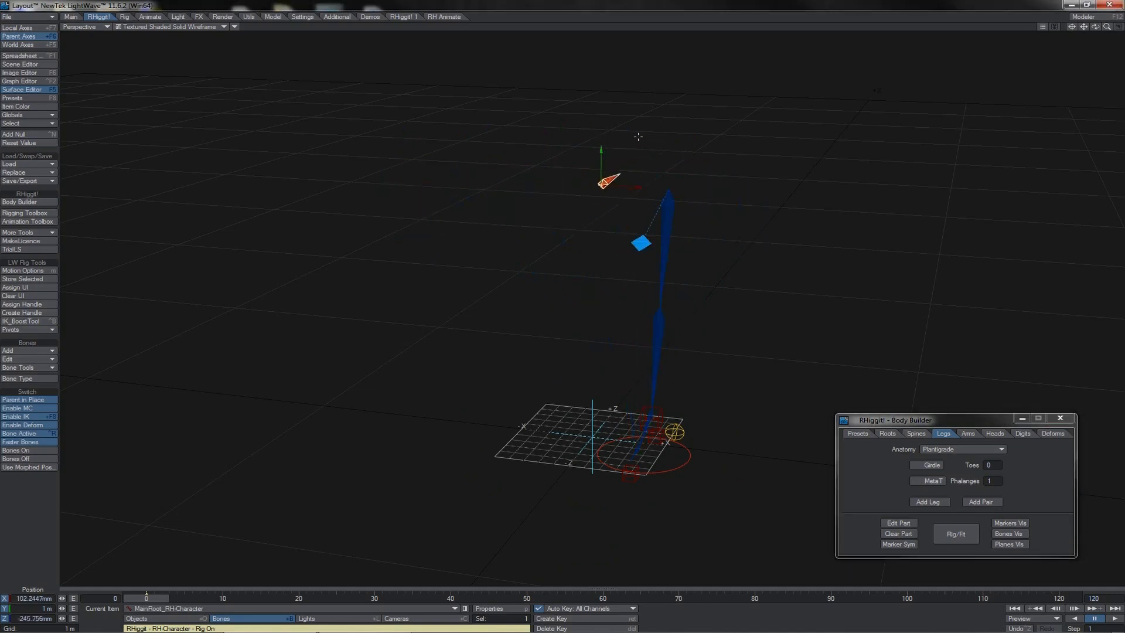
pyautogui.hotkey('ctrl', 'z')
# Step: Examine how Leg1_RootItem is parented under MainRootOffset in the Scene Editor, and collapse the leg's branch
pyautogui.click(43, 62)
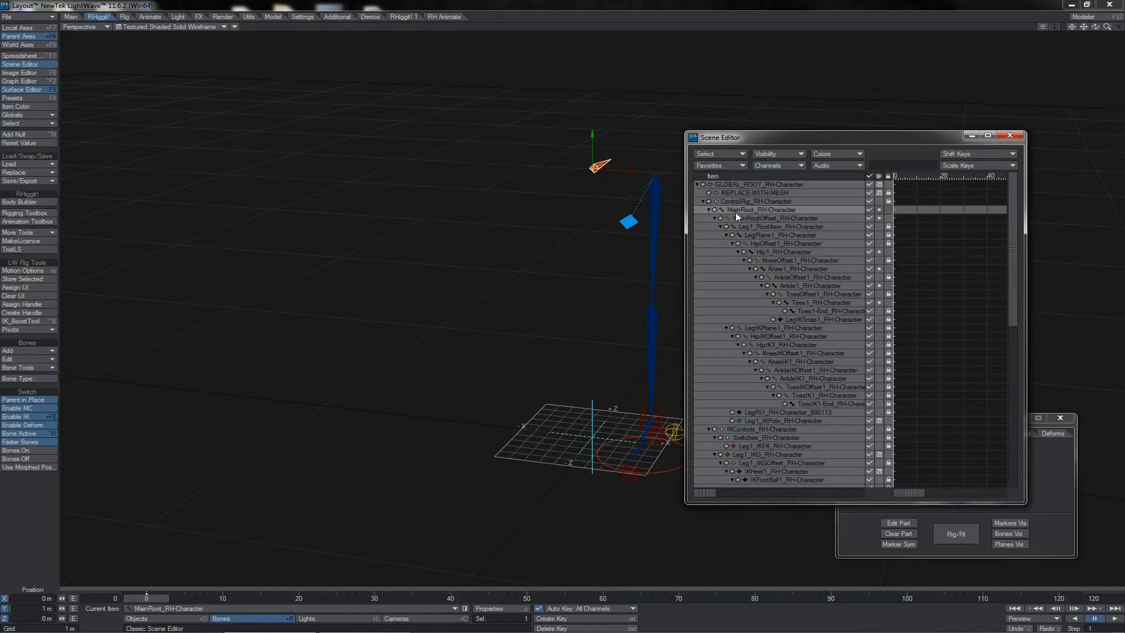
pyautogui.click(739, 219)
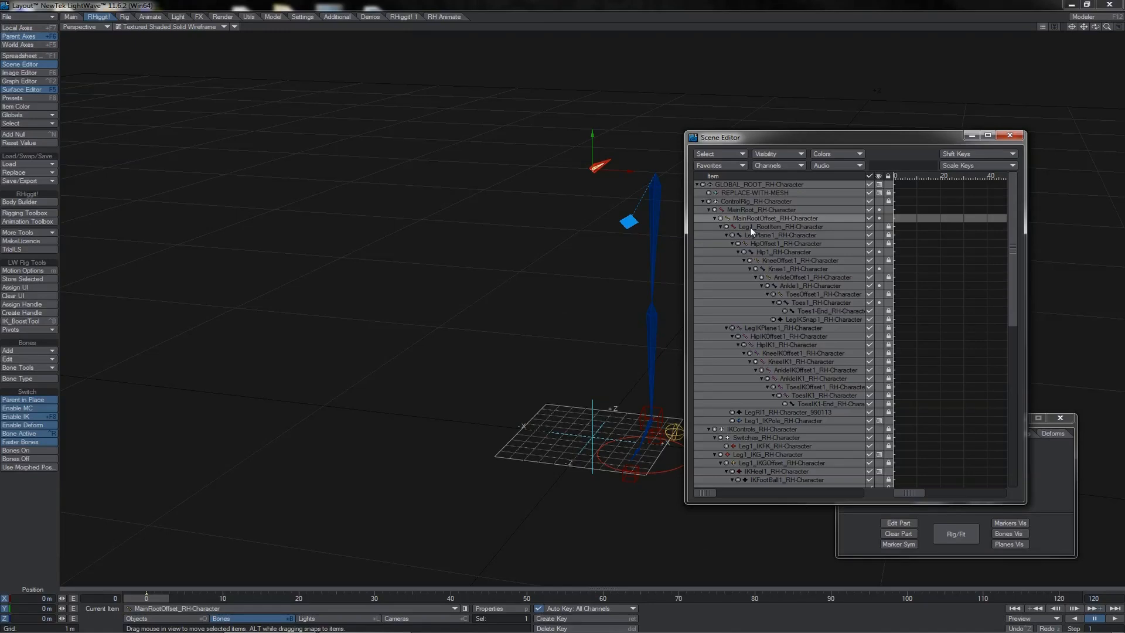
pyautogui.click(750, 227)
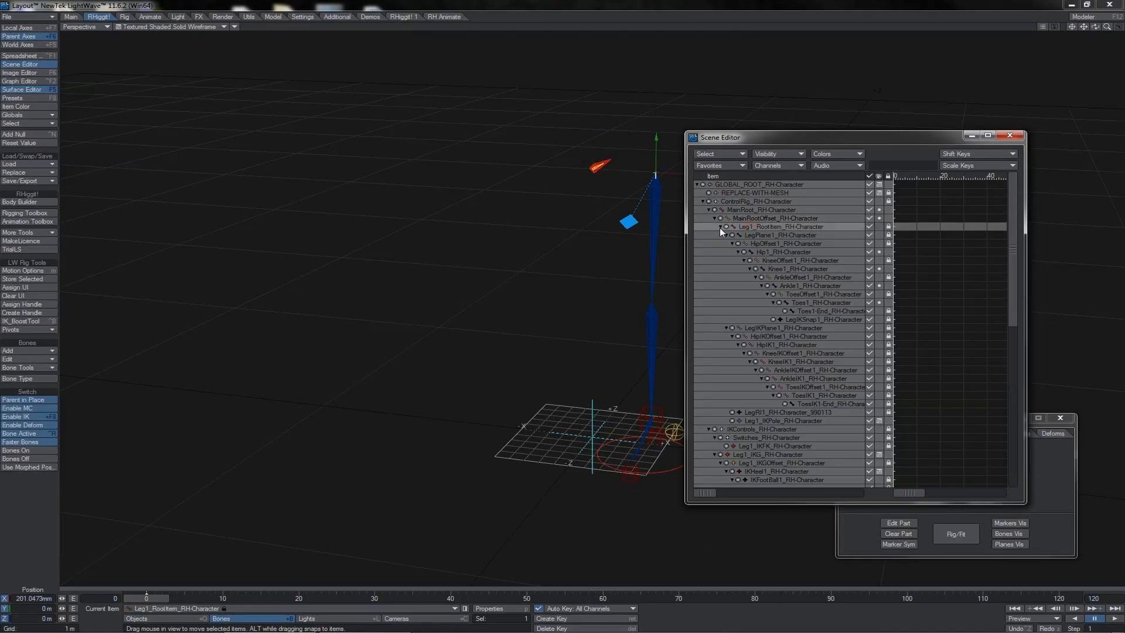
pyautogui.click(720, 227)
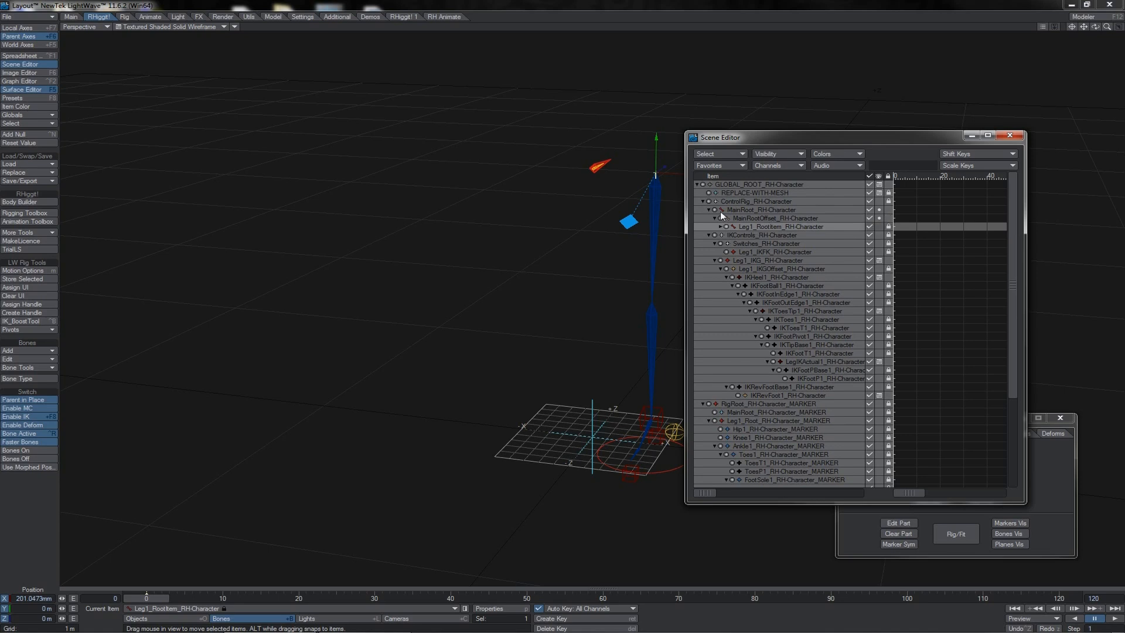
# Step: Test moving MainRootOffset and its parent MainRoot, undo the moves, and close the Scene Editor
pyautogui.click(752, 219)
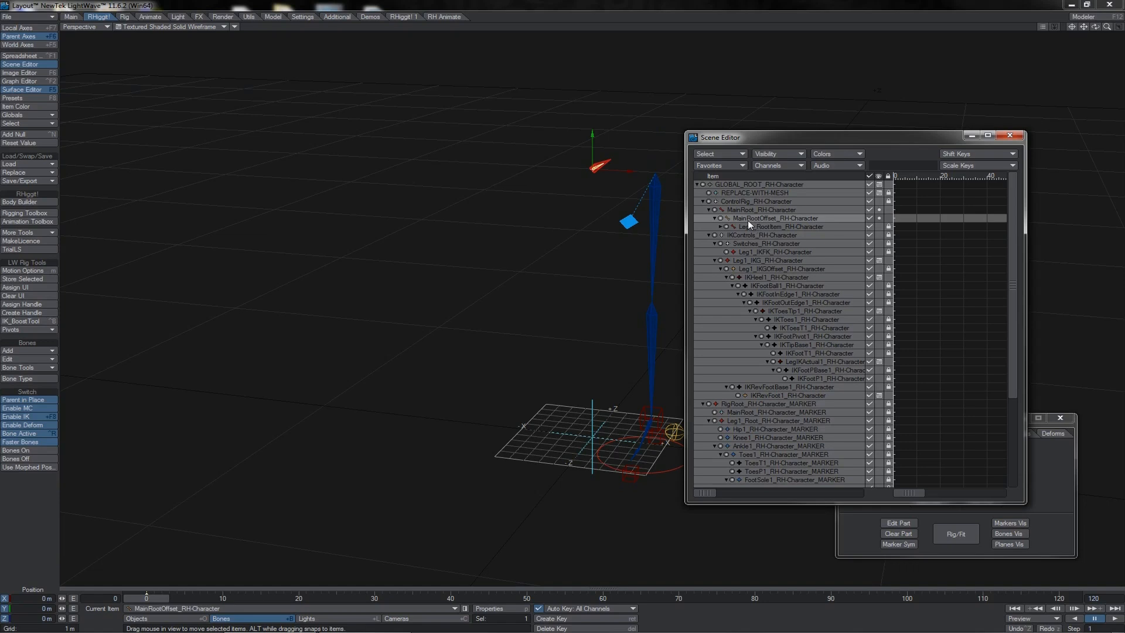
pyautogui.moveTo(644, 147); pyautogui.dragTo(608, 151)
pyautogui.hotkey('ctrl', 'z')
pyautogui.press('Up')
pyautogui.hotkey('ctrl', 'z')
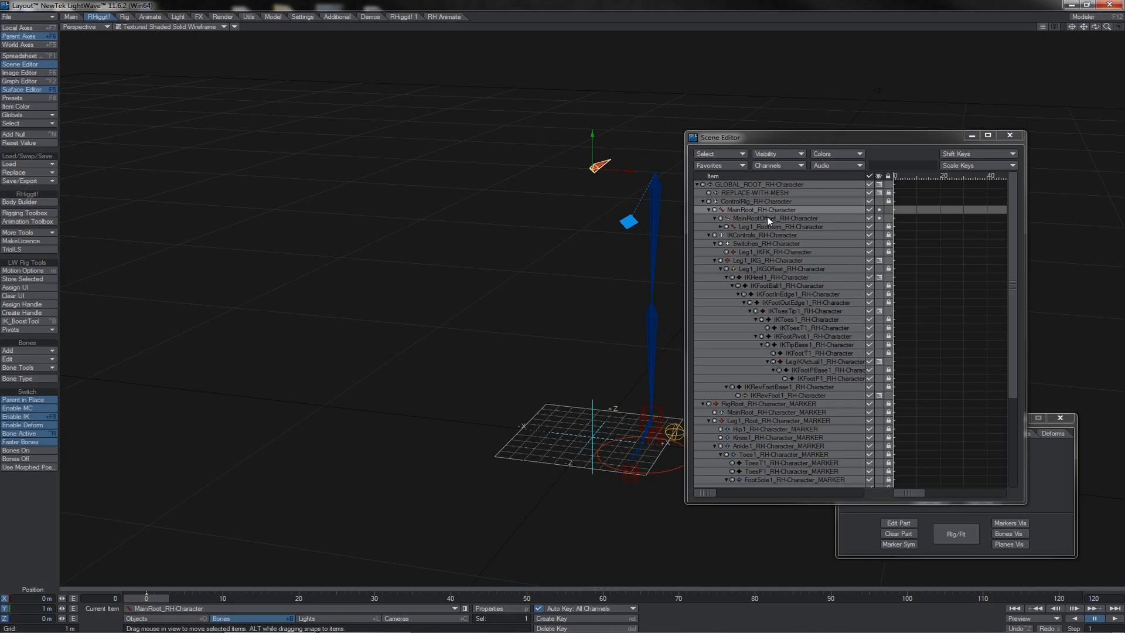
pyautogui.press('Escape')
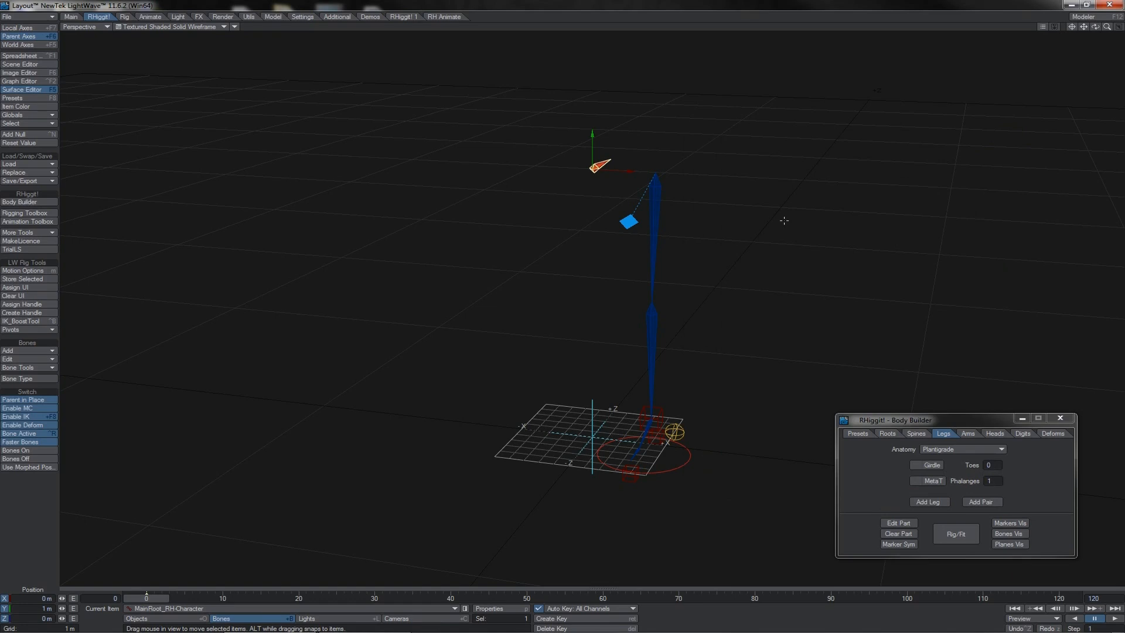
# Step: Check which rig parts are offered as the parent for a new finger digit, and cancel adding it
pyautogui.click(1023, 433)
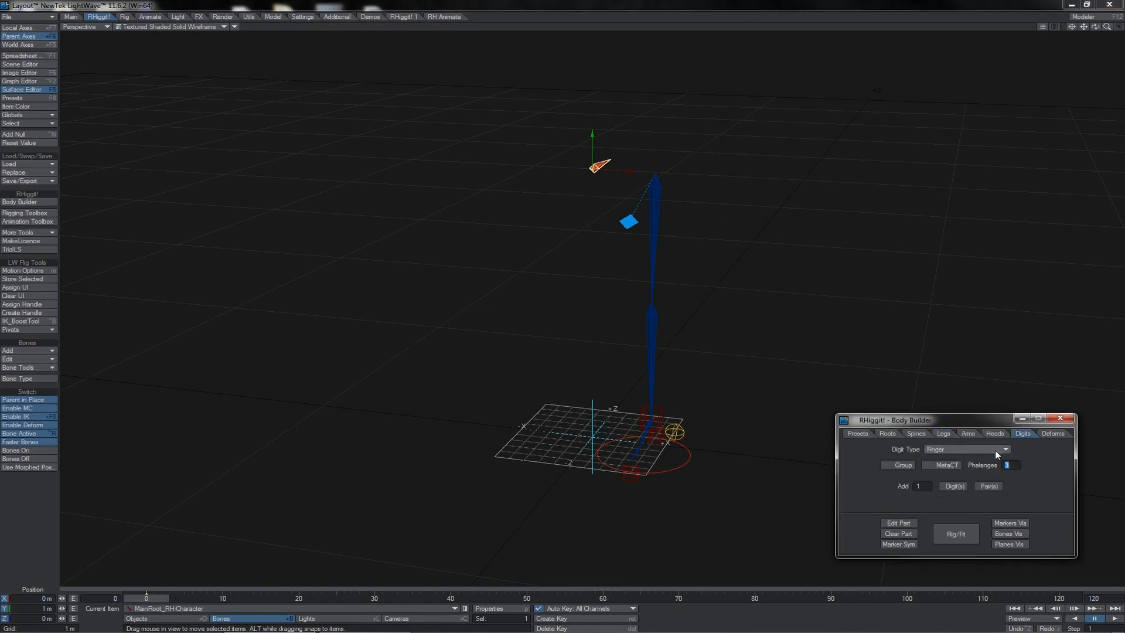
pyautogui.click(955, 487)
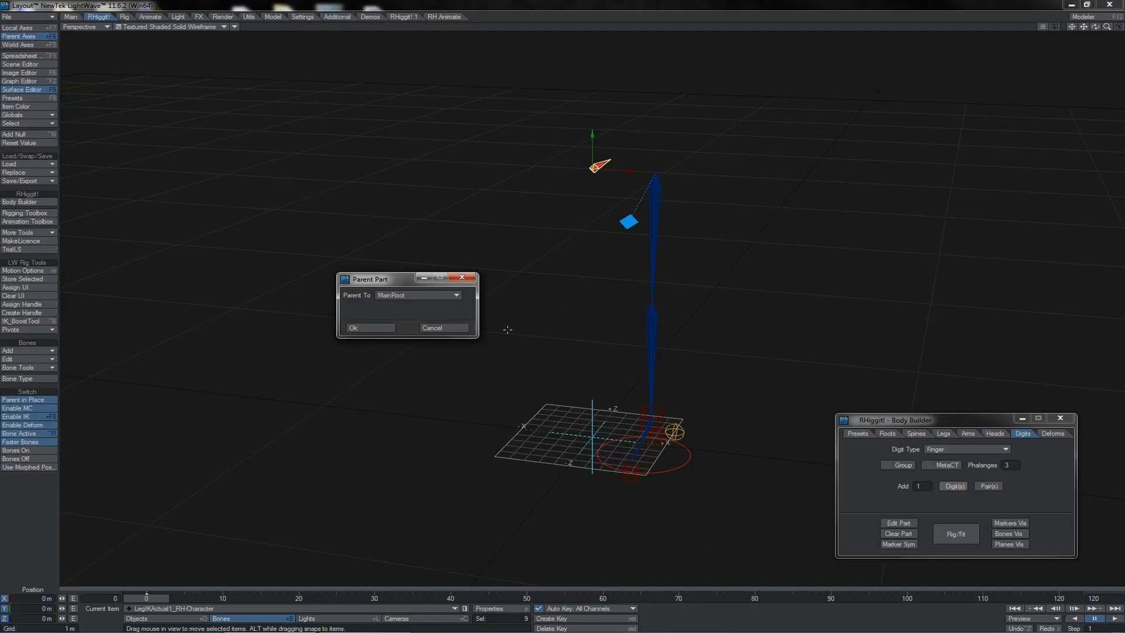
pyautogui.click(452, 297)
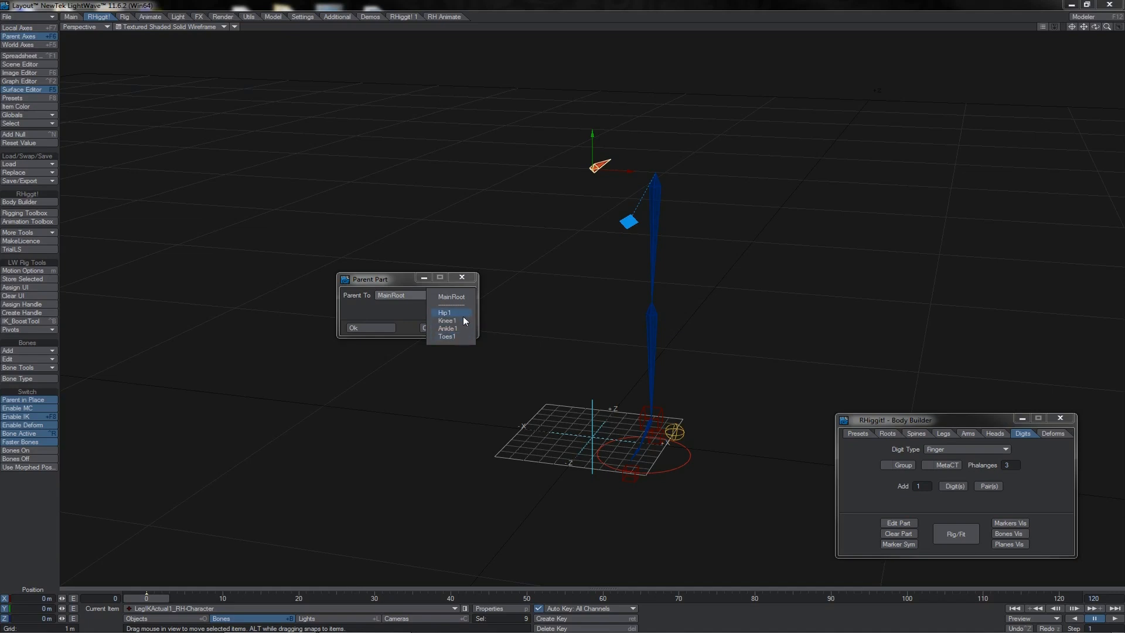
pyautogui.click(418, 311)
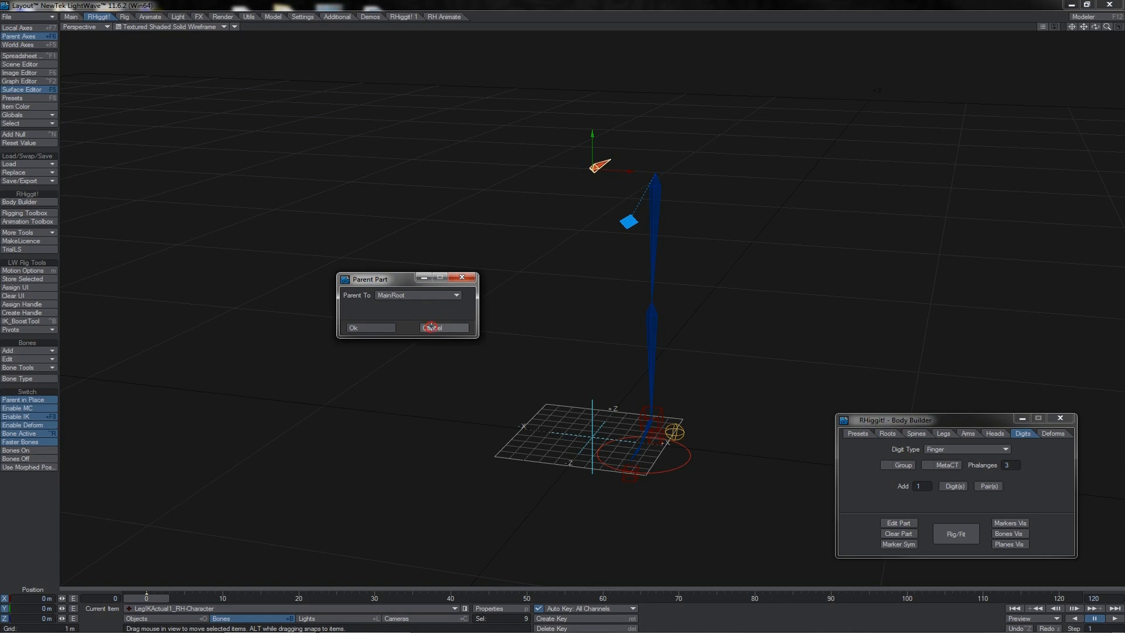
pyautogui.click(431, 328)
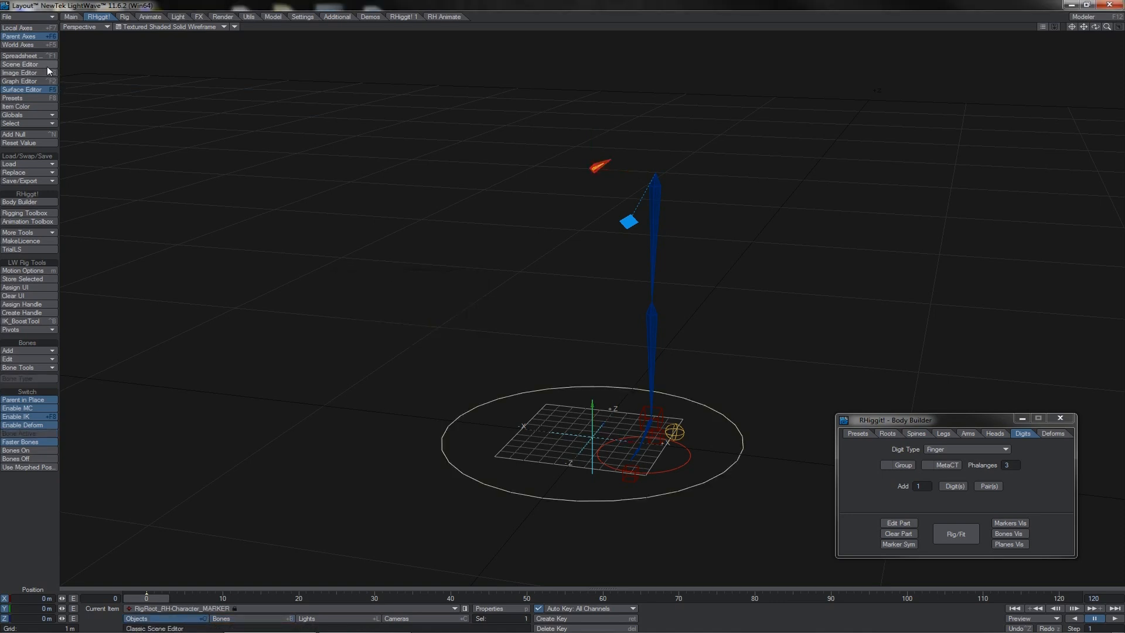
# Step: Examine the expanded Leg1_RootItem hierarchy in the Scene Editor
pyautogui.click(21, 64)
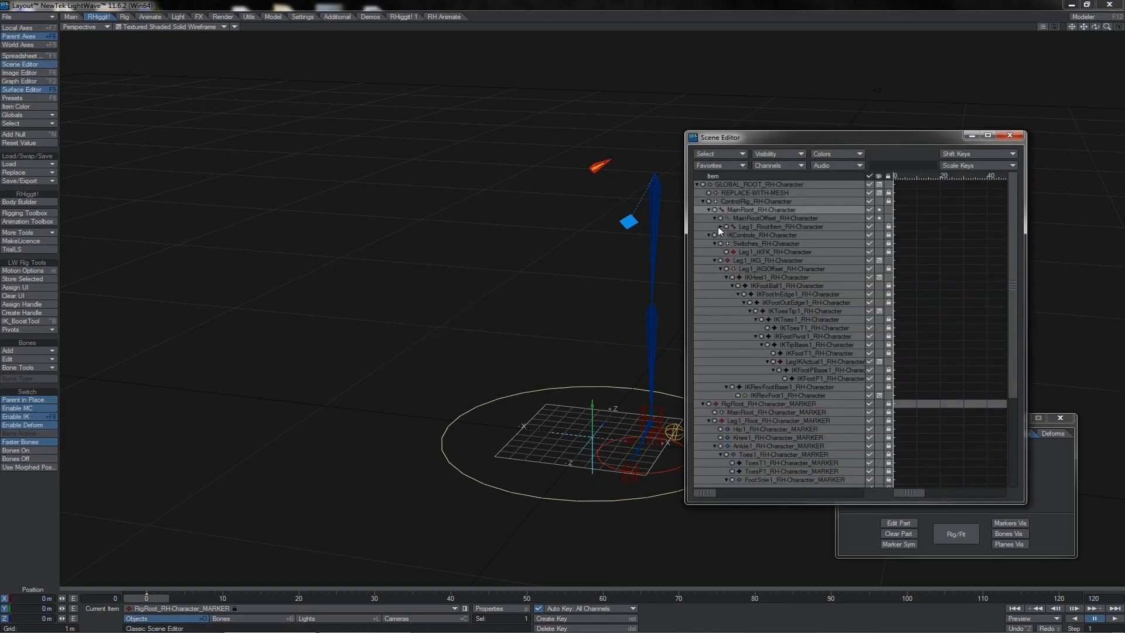
pyautogui.click(720, 227)
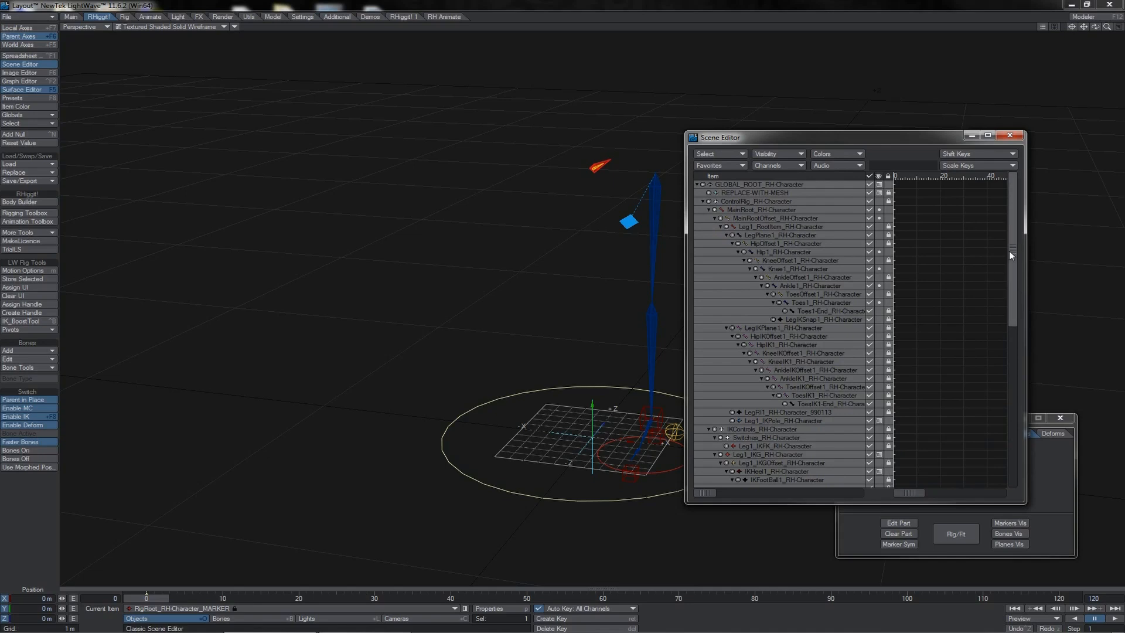
pyautogui.moveTo(1010, 248)
pyautogui.mouseDown()
pyautogui.moveTo(1029, 396)
pyautogui.moveTo(1017, 420)
pyautogui.moveTo(1011, 246)
pyautogui.mouseUp()
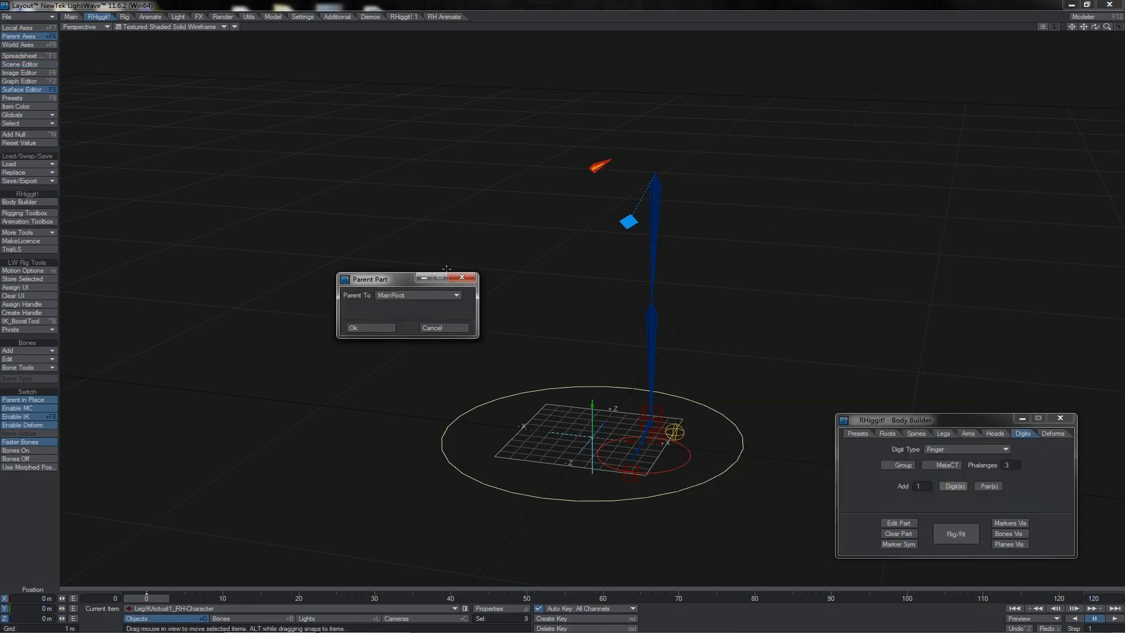
# Step: Add one finger with 3 phalanges parented to Knee1 and switch back to the active rig
pyautogui.click(443, 295)
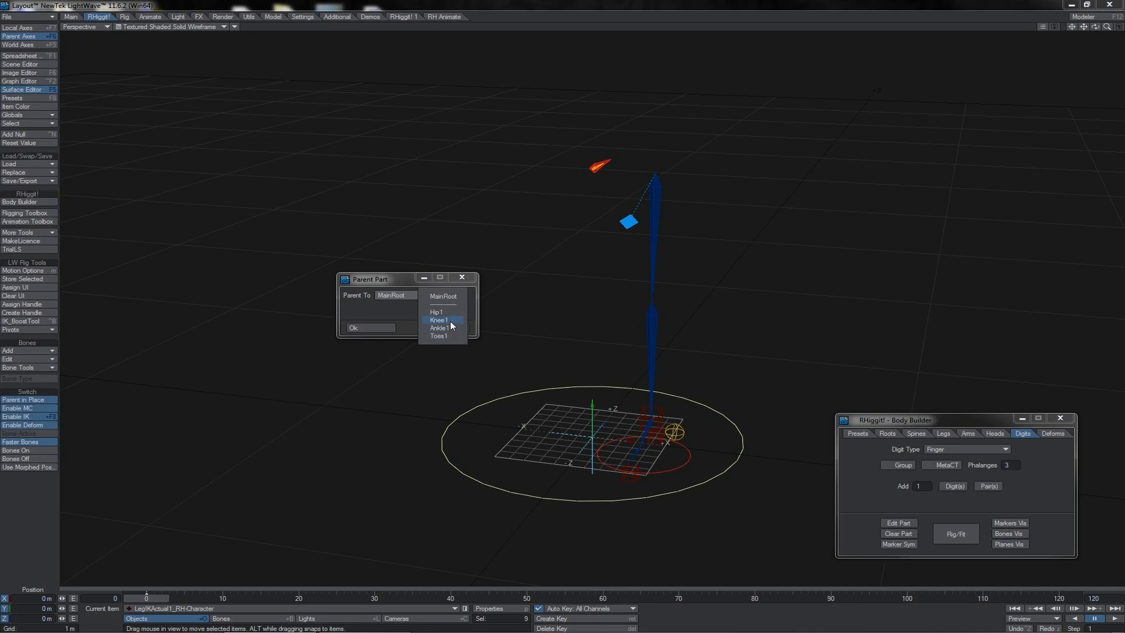
pyautogui.click(450, 321)
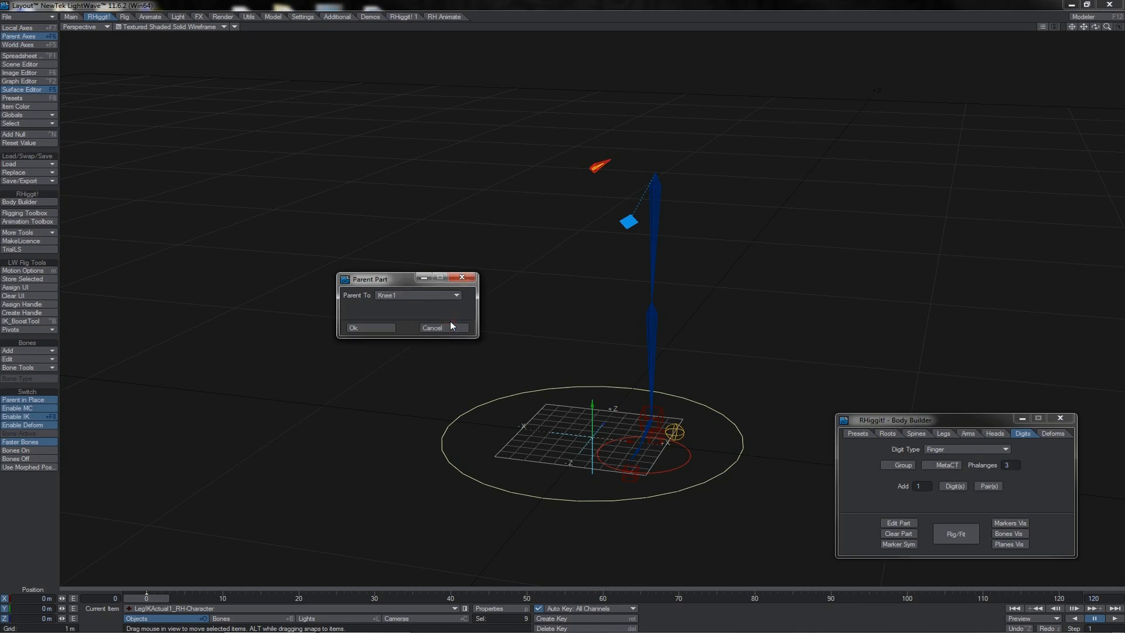
pyautogui.click(387, 329)
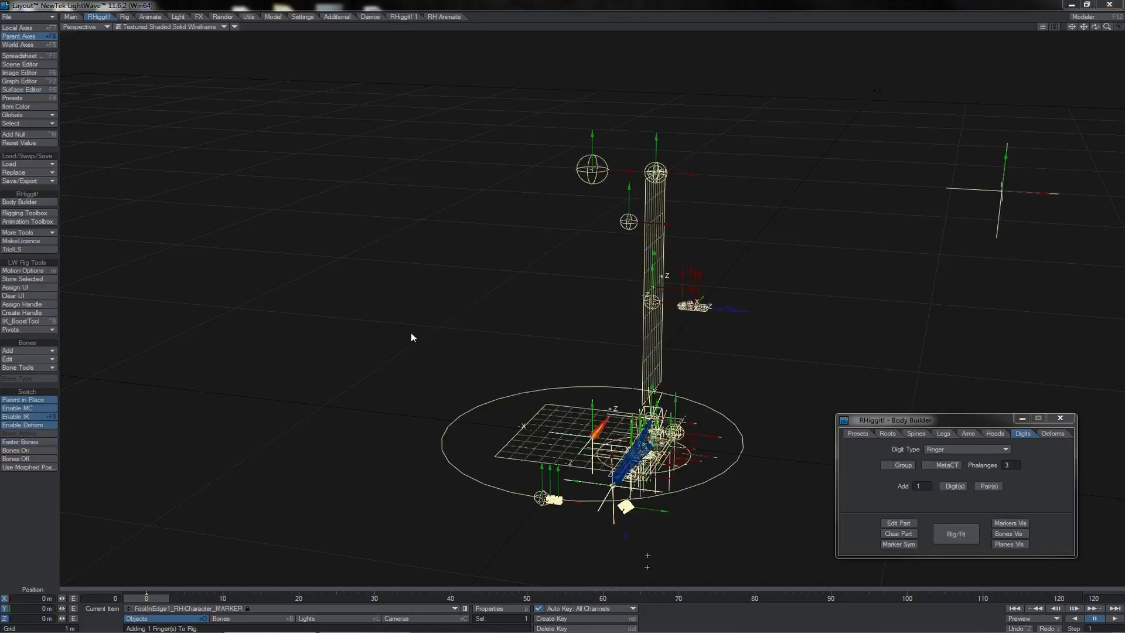
pyautogui.click(956, 537)
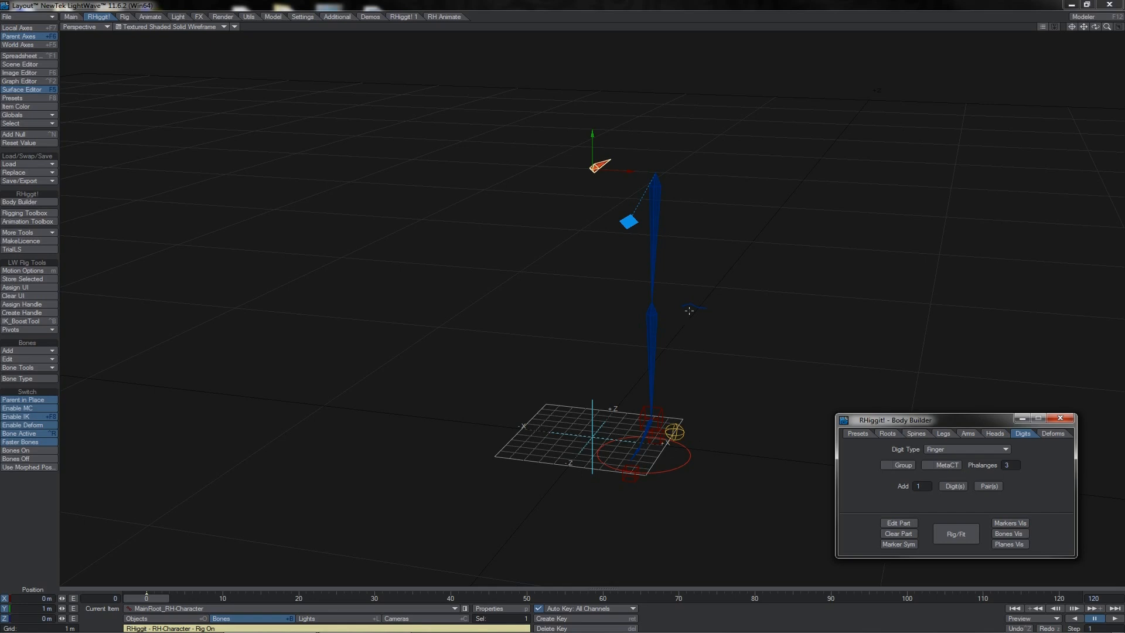
# Step: Select the Finger1-1 bone, and test how the finger follows the knee by moving the Leg1_IKG foot control
pyautogui.moveTo(1107, 27); pyautogui.dragTo(1122, 27)
pyautogui.click(773, 303)
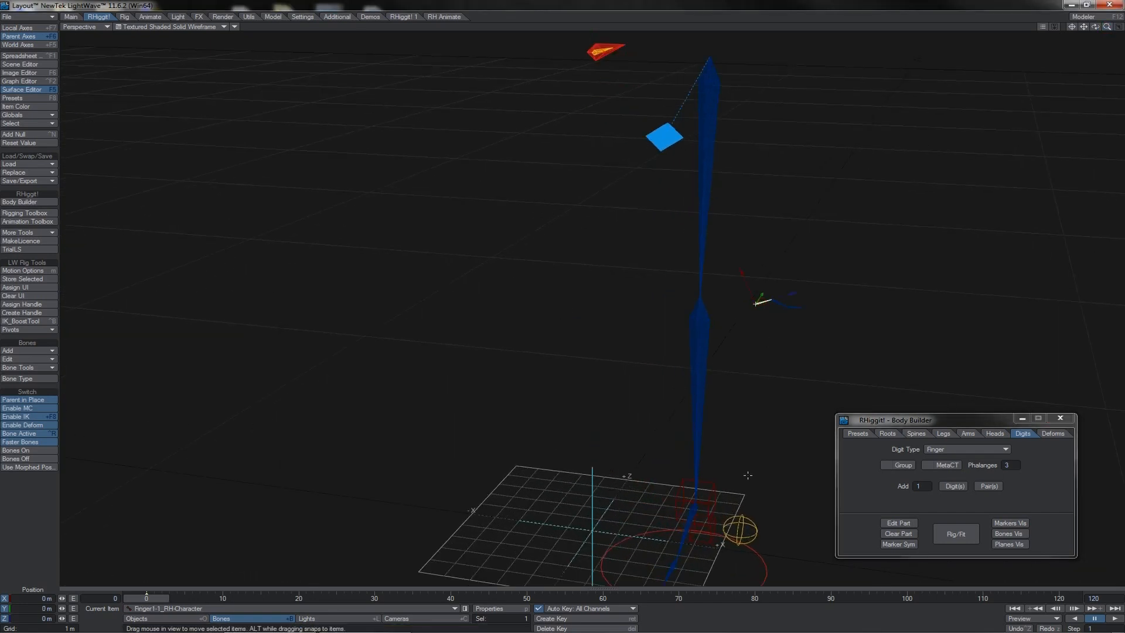
pyautogui.click(723, 534)
pyautogui.moveTo(685, 543)
pyautogui.mouseDown()
pyautogui.moveTo(690, 253)
pyautogui.moveTo(683, 562)
pyautogui.mouseUp()
# Step: Examine the finger's parenting under Knee1 in the Scene Editor, collapsing the AnkleOffset1 and Finger1_RootItem branches, and close the editor
pyautogui.click(18, 65)
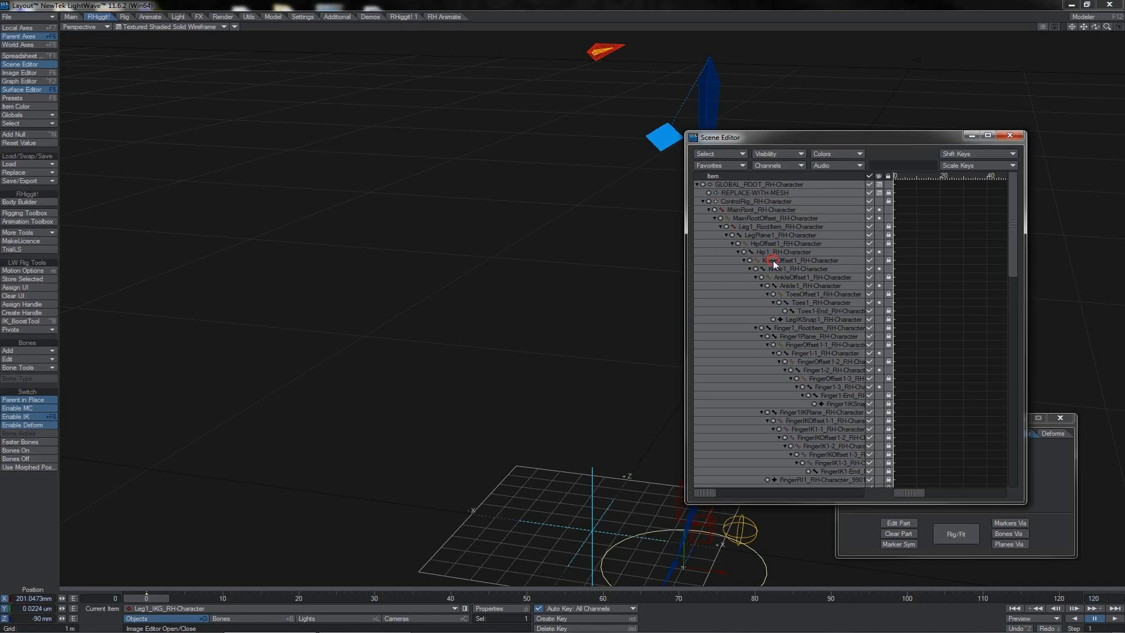
pyautogui.click(772, 260)
pyautogui.click(776, 269)
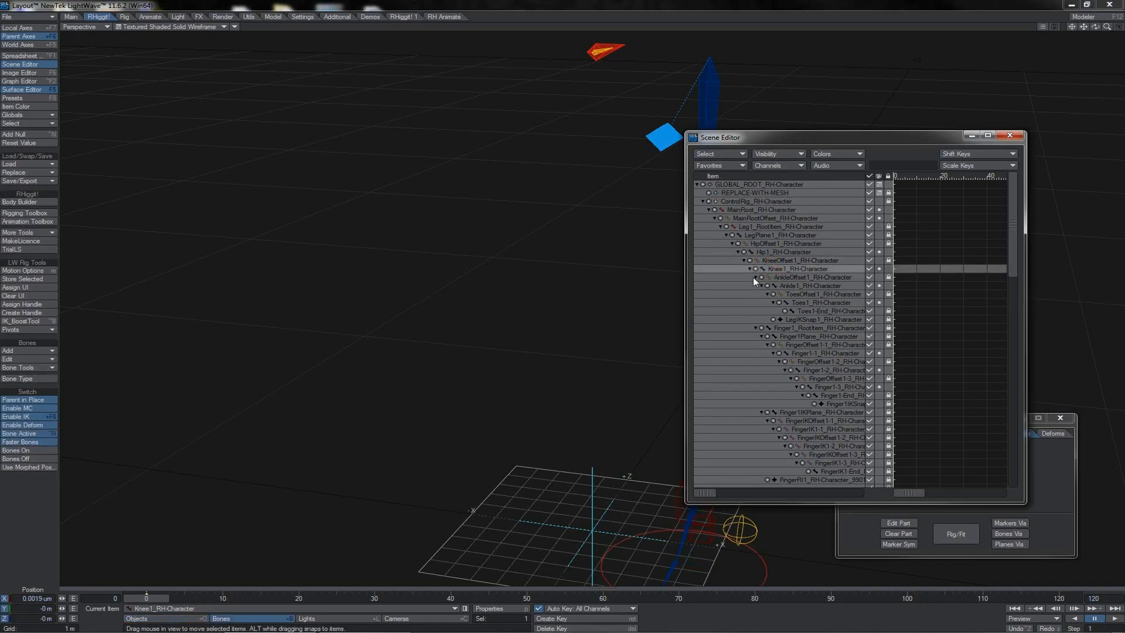
pyautogui.click(755, 277)
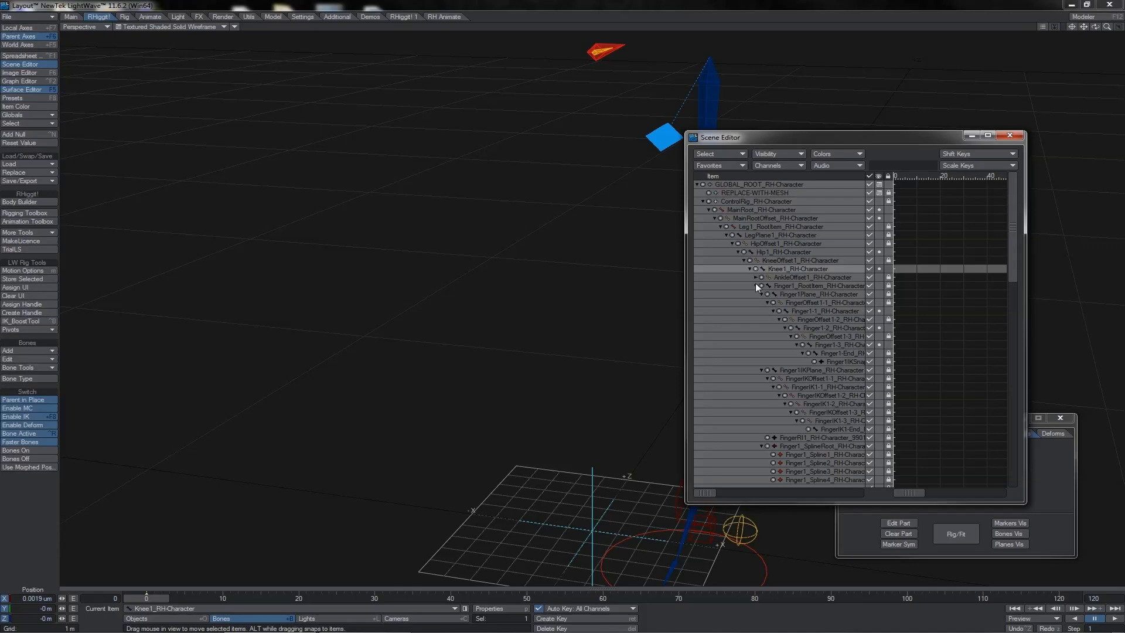
pyautogui.click(755, 286)
pyautogui.click(783, 286)
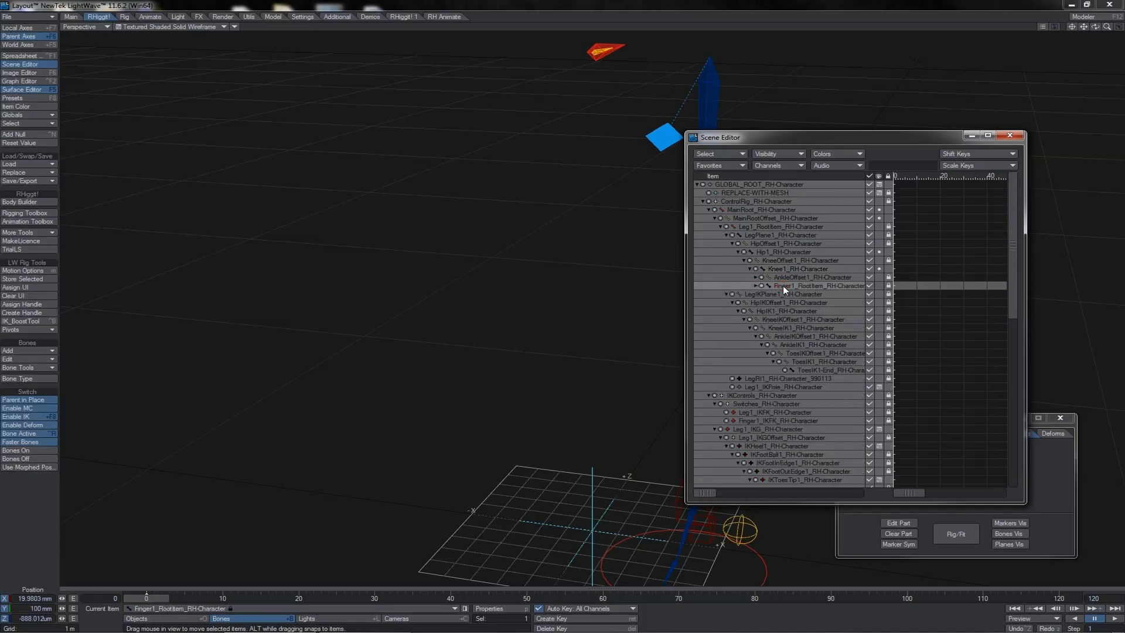
pyautogui.click(781, 268)
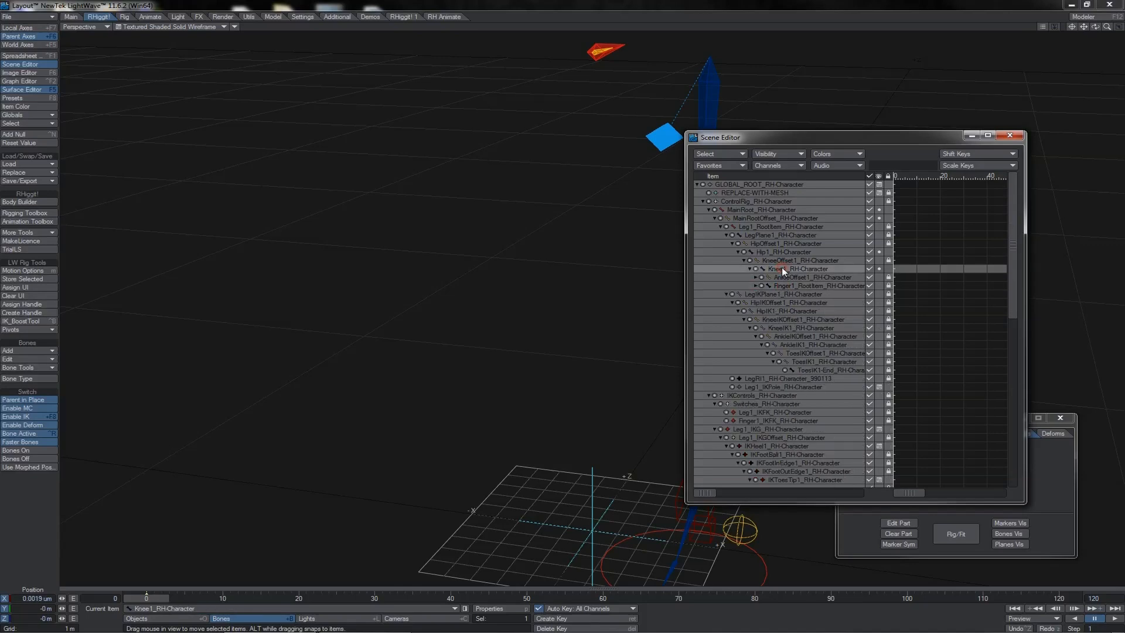
pyautogui.click(1009, 135)
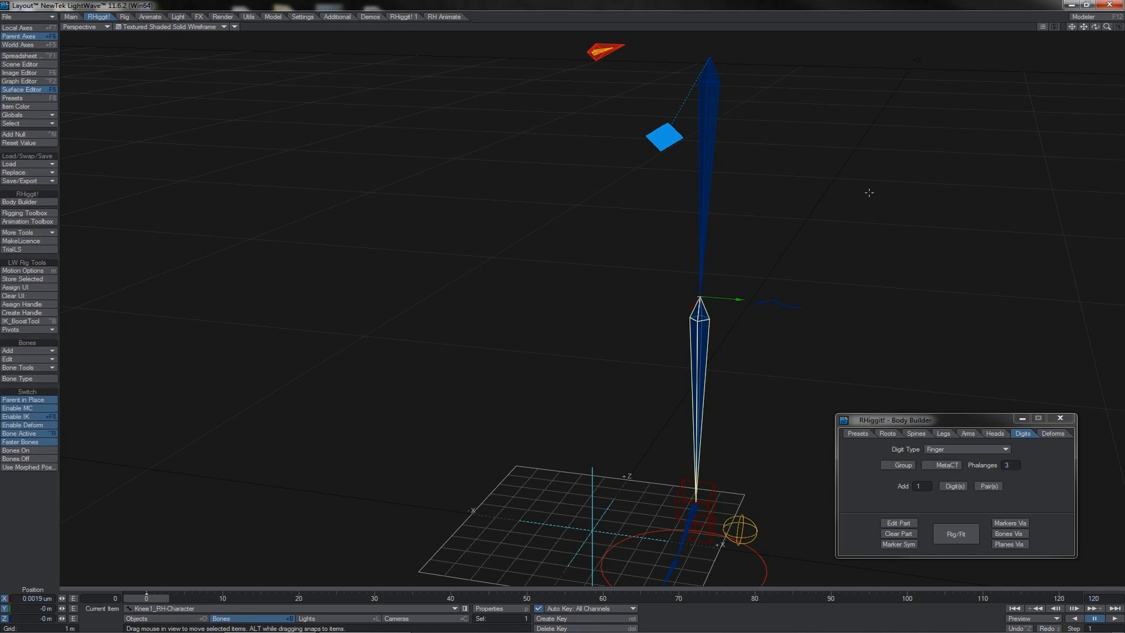
# Step: Start adding a head and review the parts offered as its parent
pyautogui.click(987, 434)
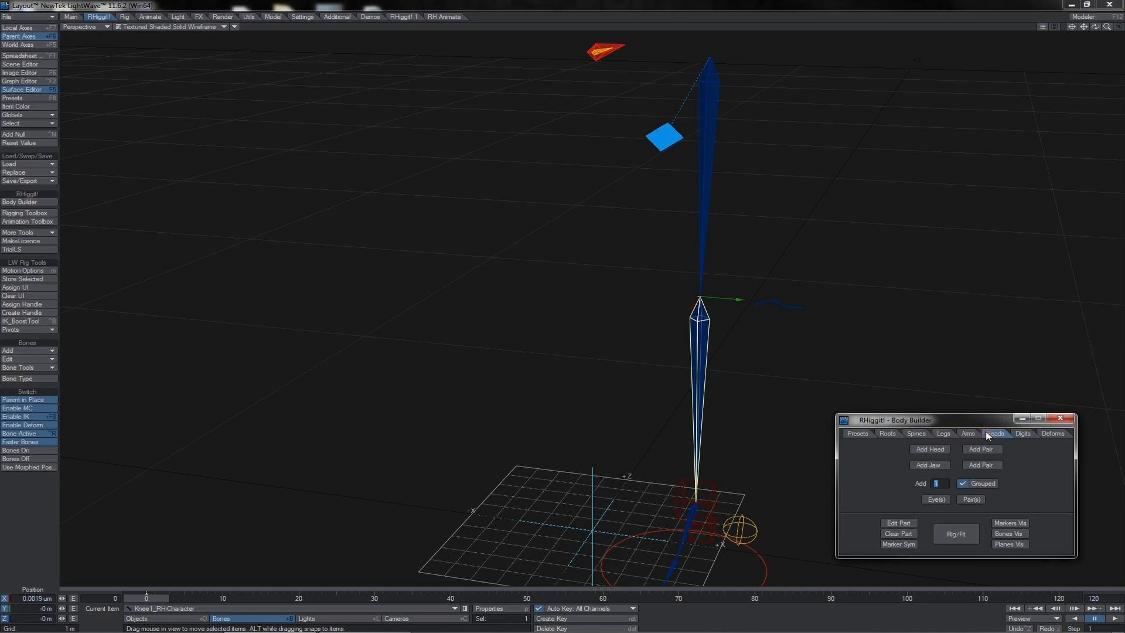
pyautogui.click(941, 449)
pyautogui.click(467, 295)
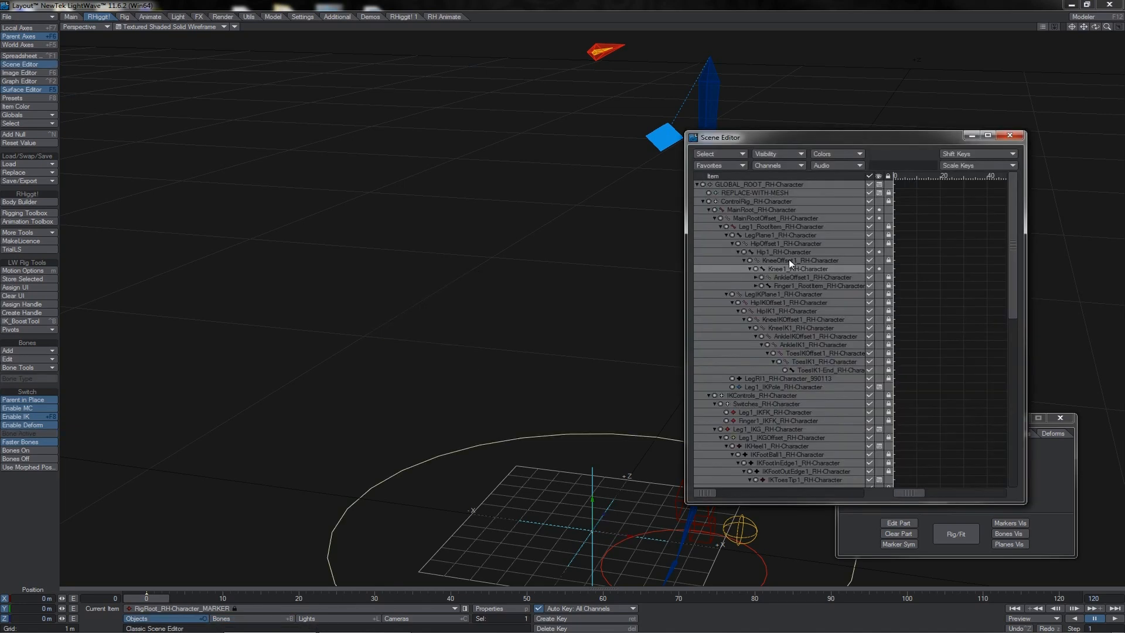
# Step: Compare the KneeOffset1 and Knee1 bones in the Scene Editor, and check the parent list again before cancelling the new head
pyautogui.click(788, 259)
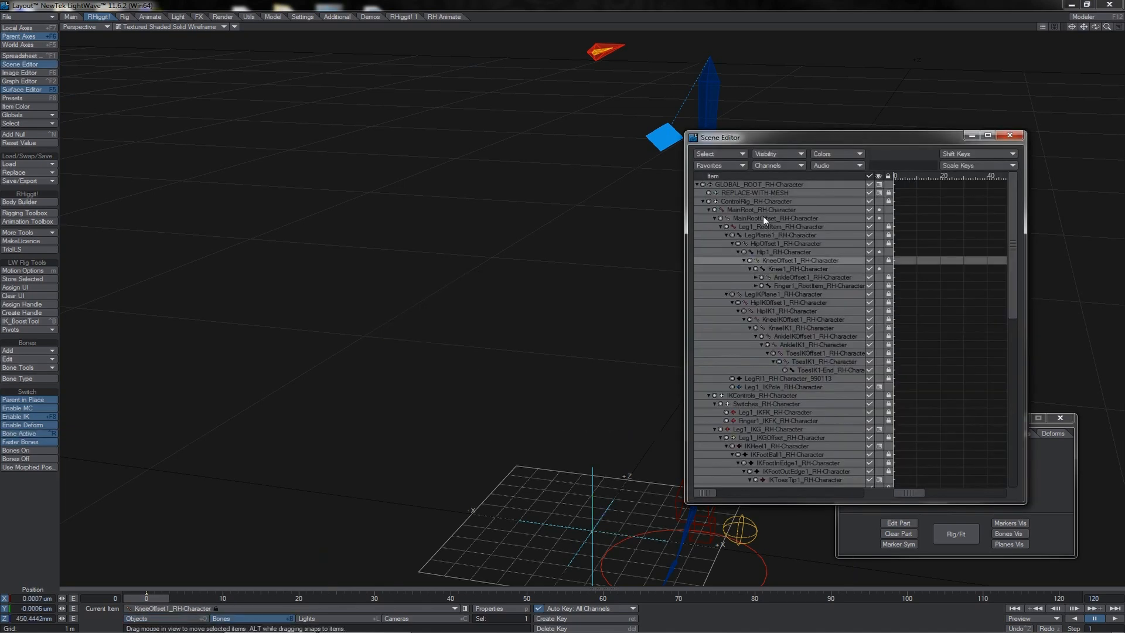
pyautogui.click(779, 270)
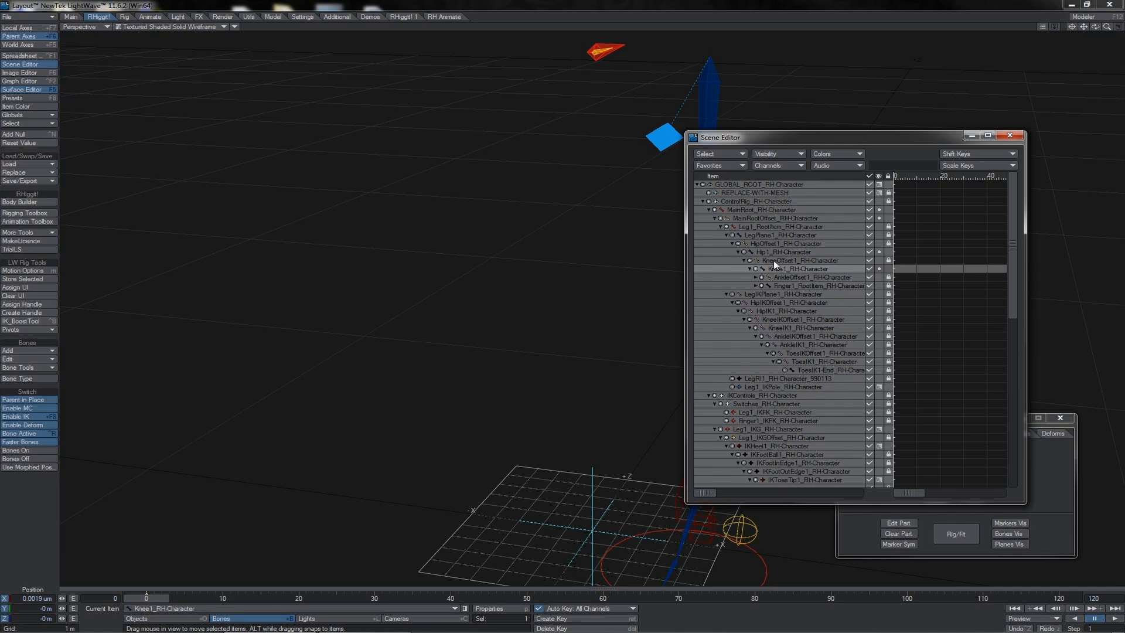
pyautogui.click(773, 260)
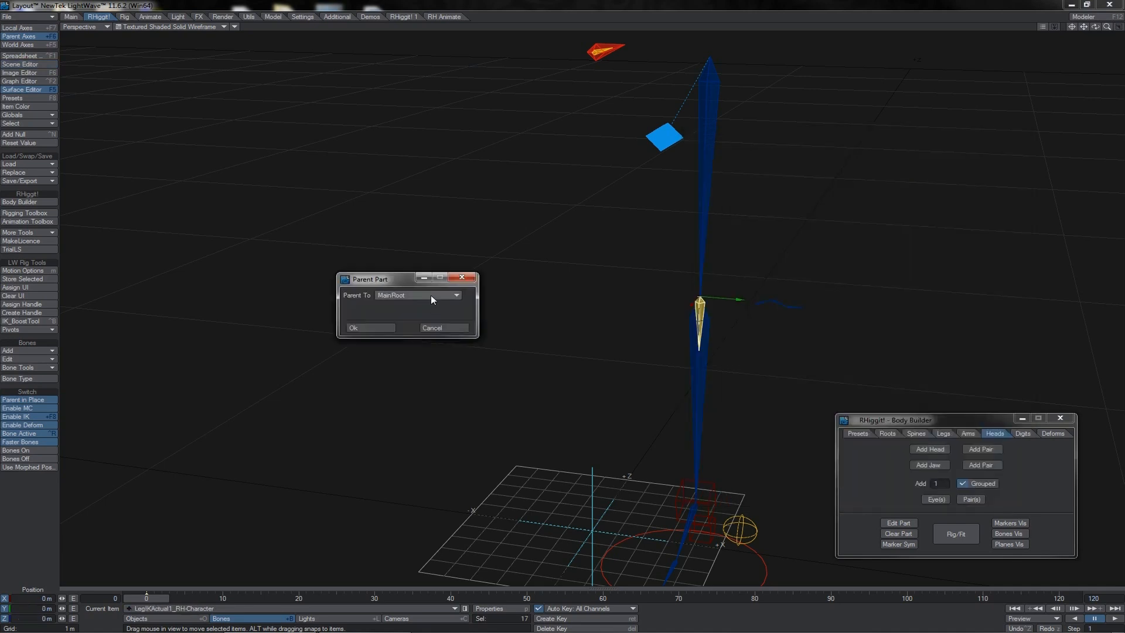
pyautogui.click(431, 294)
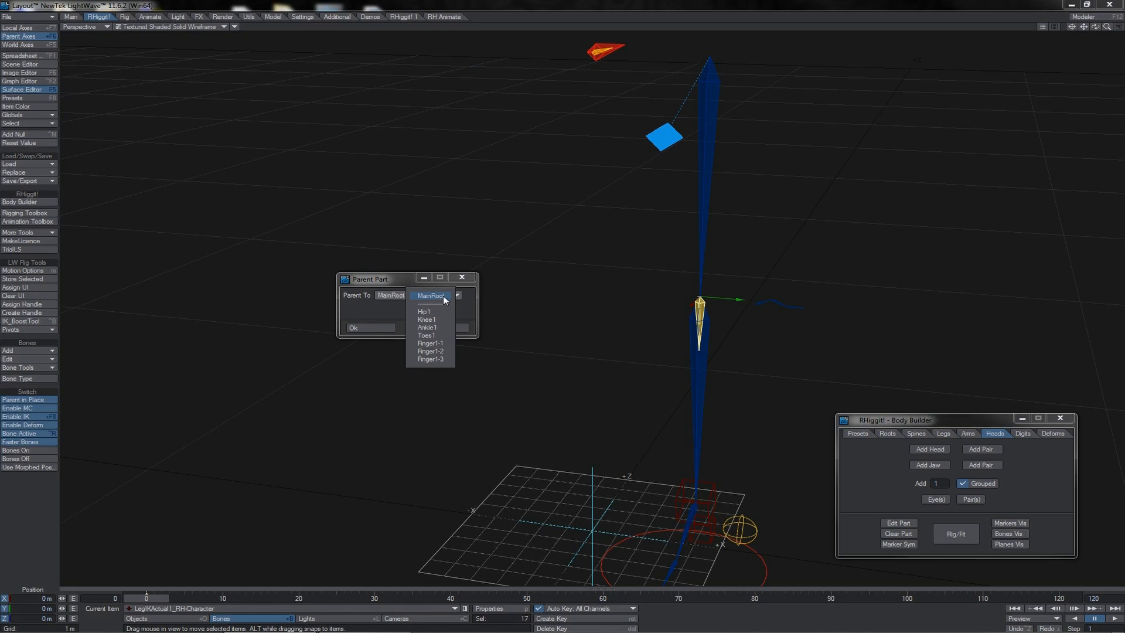
pyautogui.click(441, 327)
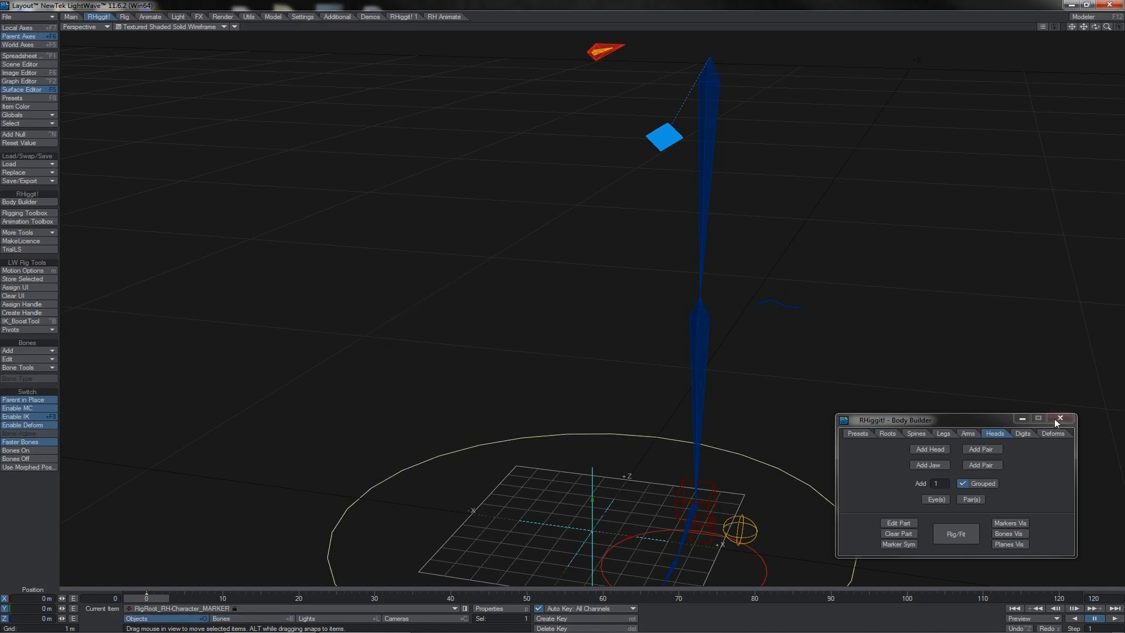
# Step: Reparent Finger1_RootItem from Knee1 to KneeOffset1 in the Scene Editor
pyautogui.click(47, 65)
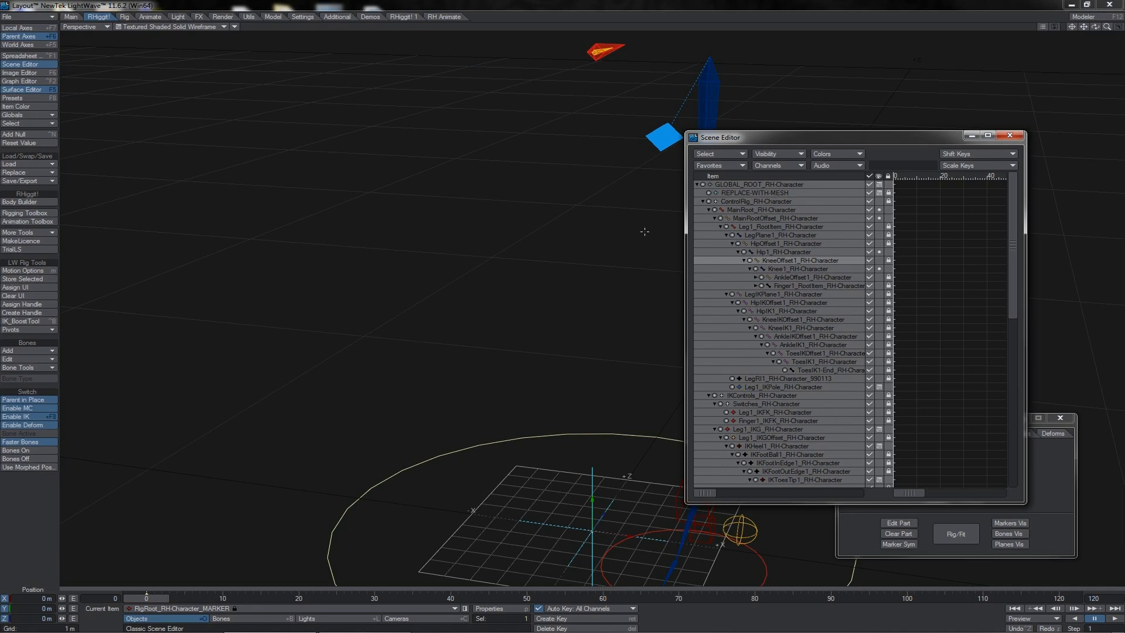
pyautogui.click(782, 286)
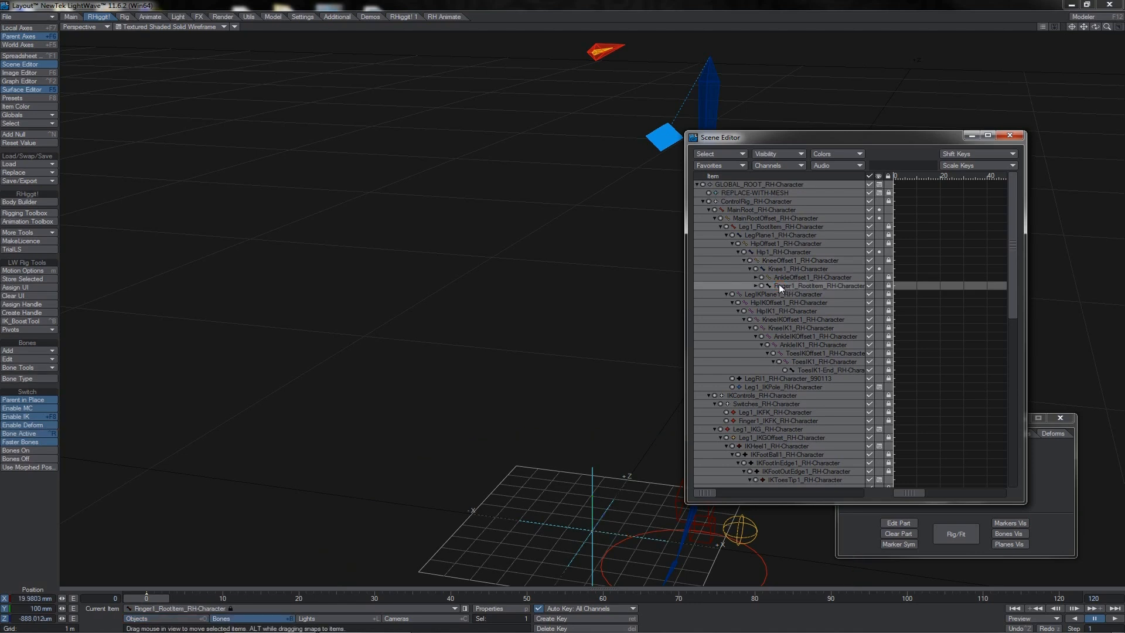
pyautogui.click(782, 269)
pyautogui.click(780, 286)
pyautogui.moveTo(779, 283); pyautogui.dragTo(782, 262)
# Step: Examine the offset bones inside the Finger1_RootItem branch, collapse it, select KneeOffset1 and close the Scene Editor
pyautogui.click(749, 286)
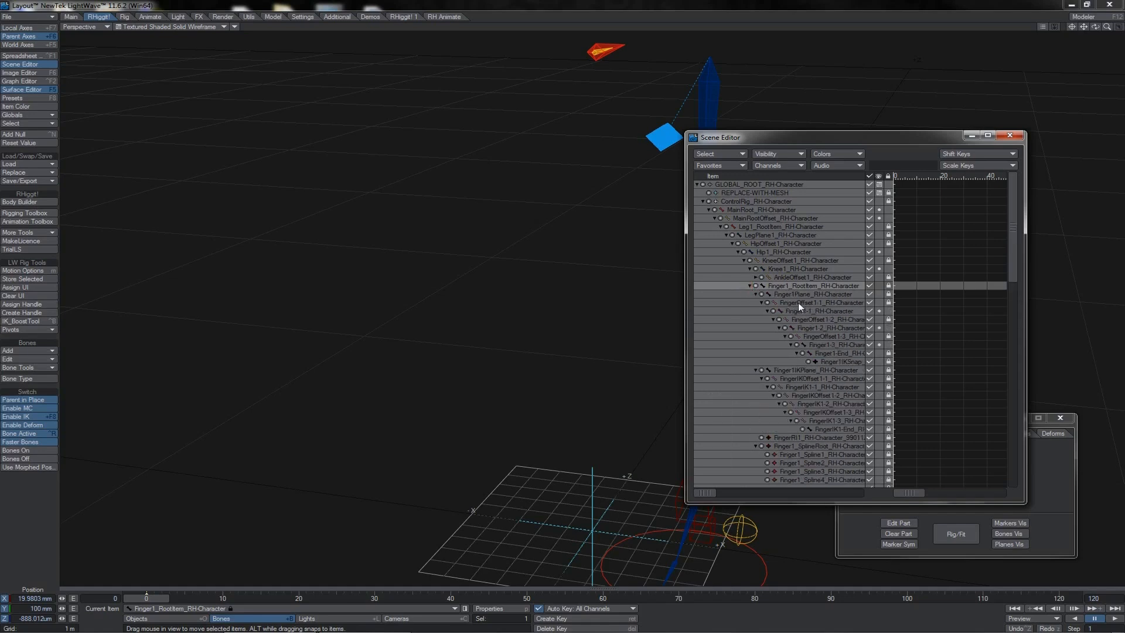
pyautogui.click(798, 303)
pyautogui.click(799, 310)
pyautogui.click(799, 321)
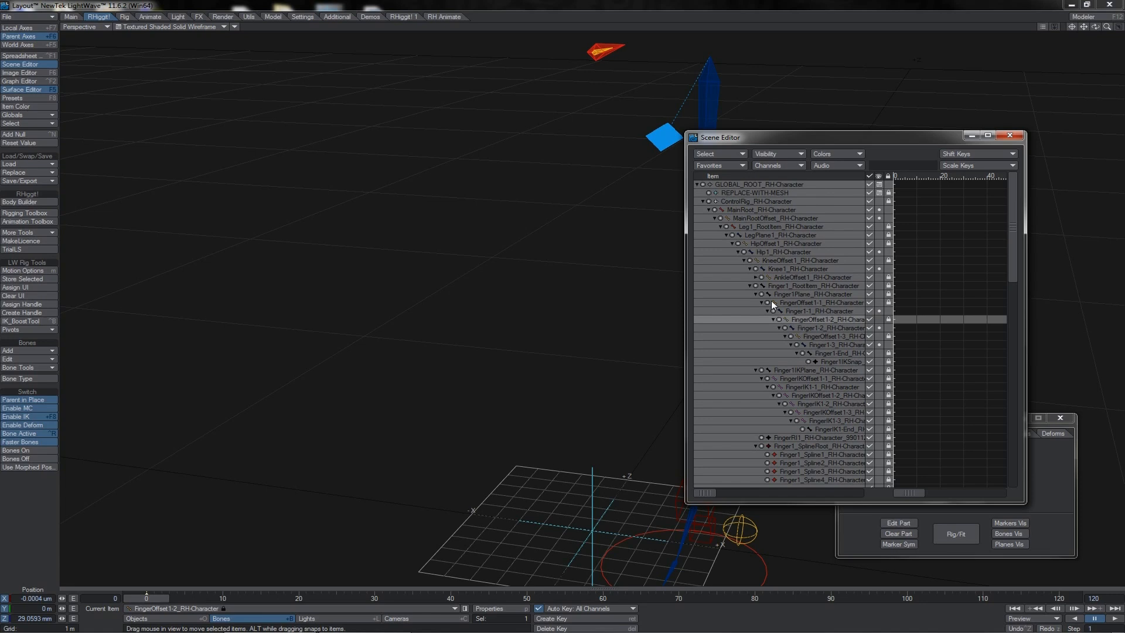
pyautogui.click(749, 286)
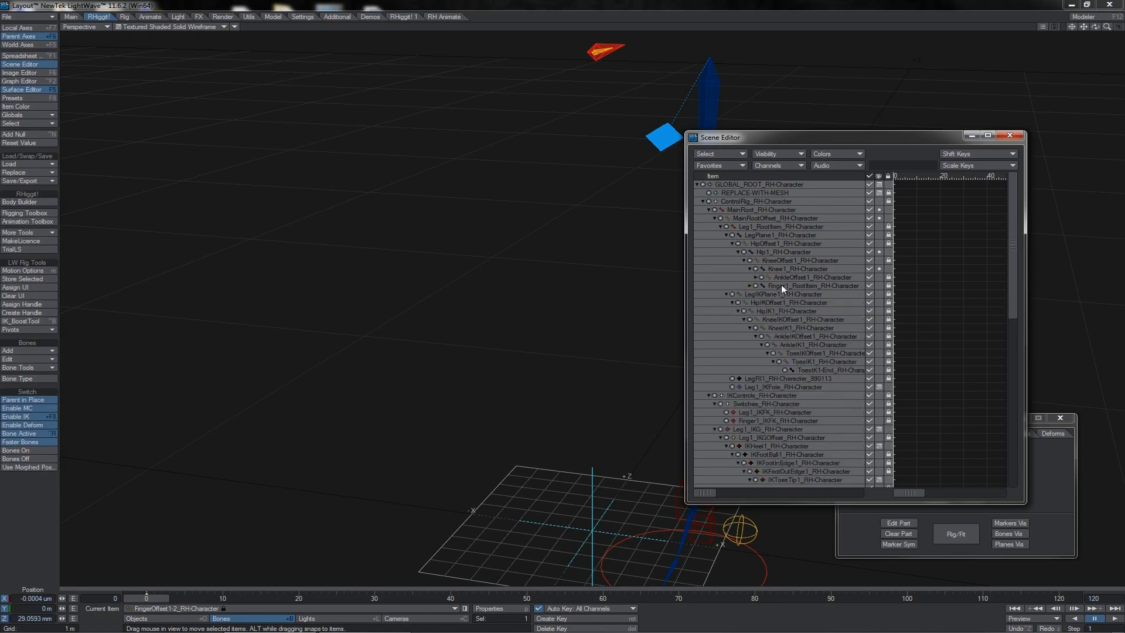
pyautogui.click(781, 262)
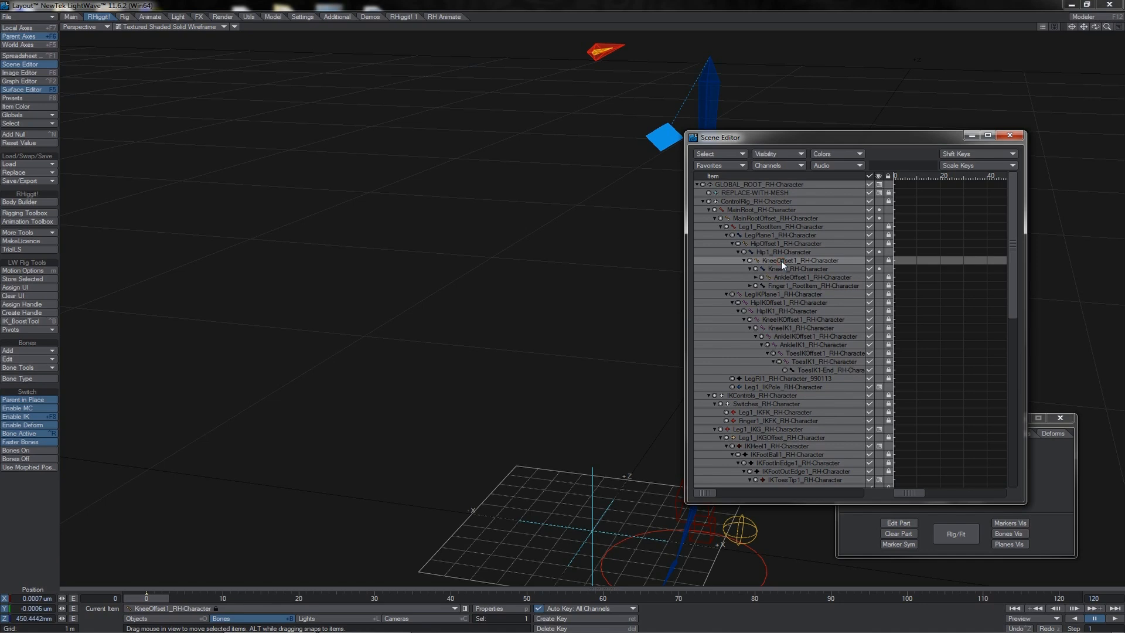
pyautogui.click(1005, 137)
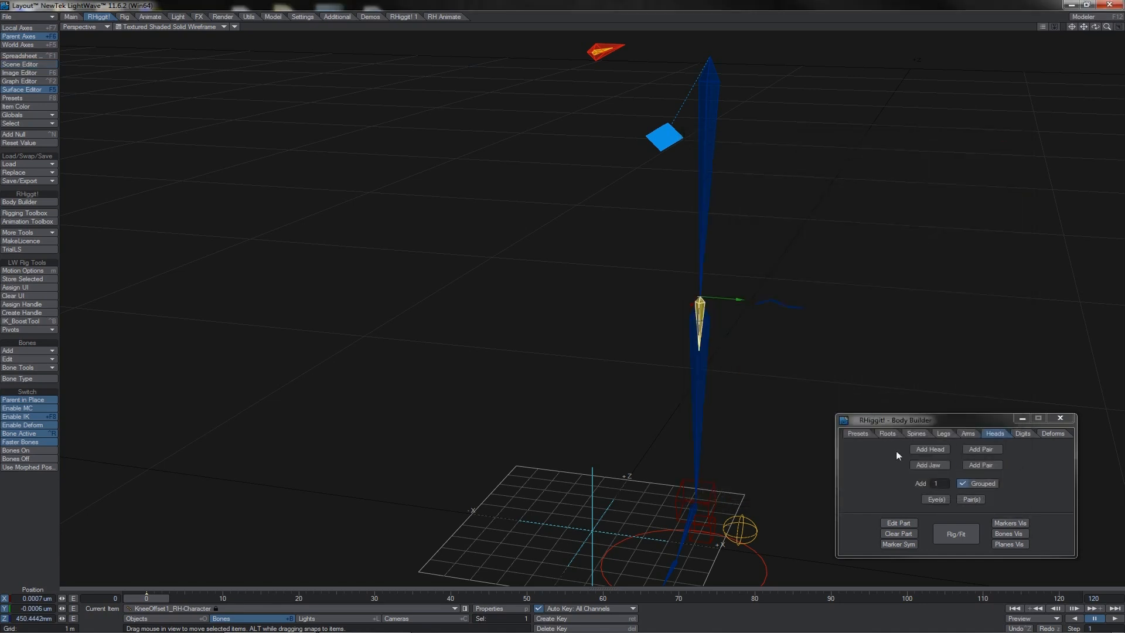
# Step: Scale the Finger1_Root marker to about 2.38 in fitting mode and switch back to the active rig
pyautogui.click(950, 533)
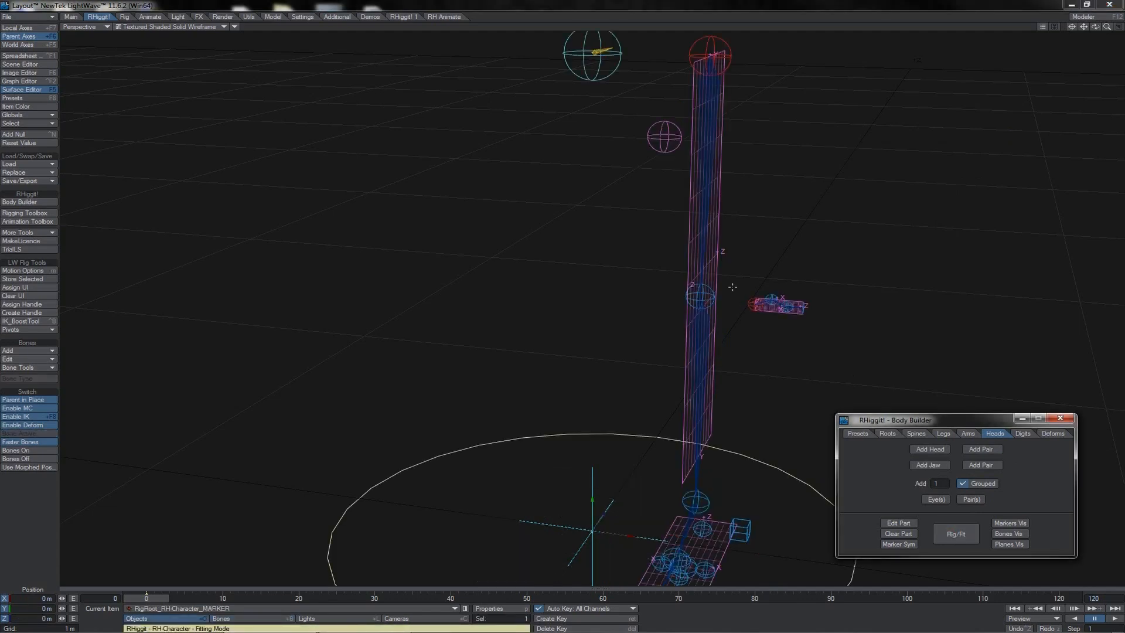
pyautogui.click(755, 303)
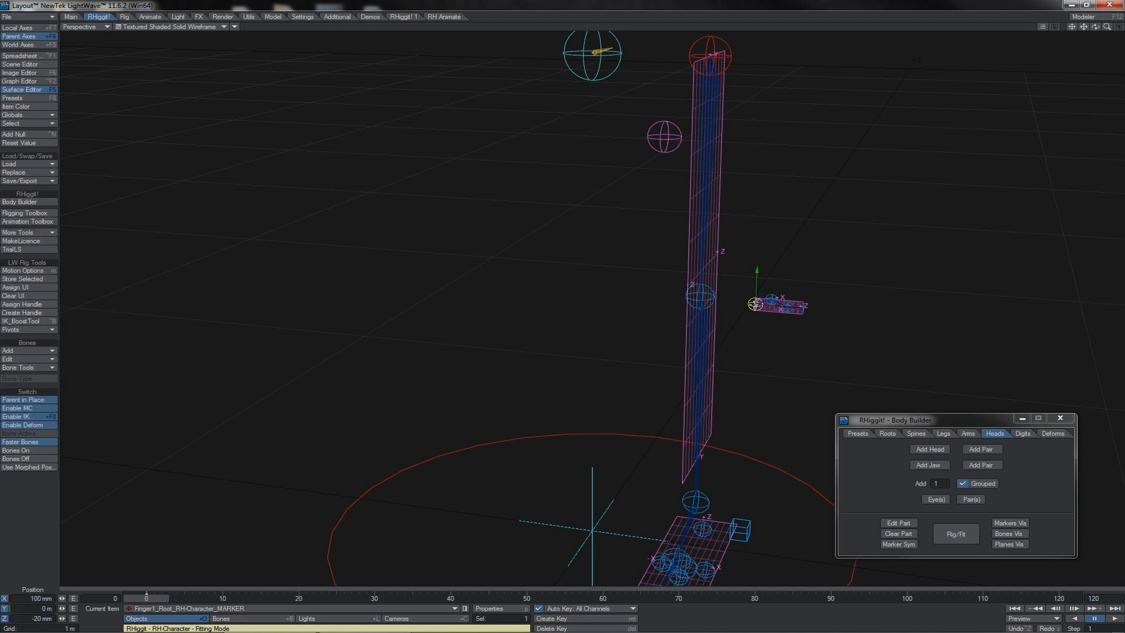
pyautogui.hotkey('shift', 'h')
pyautogui.moveTo(754, 304); pyautogui.dragTo(834, 306)
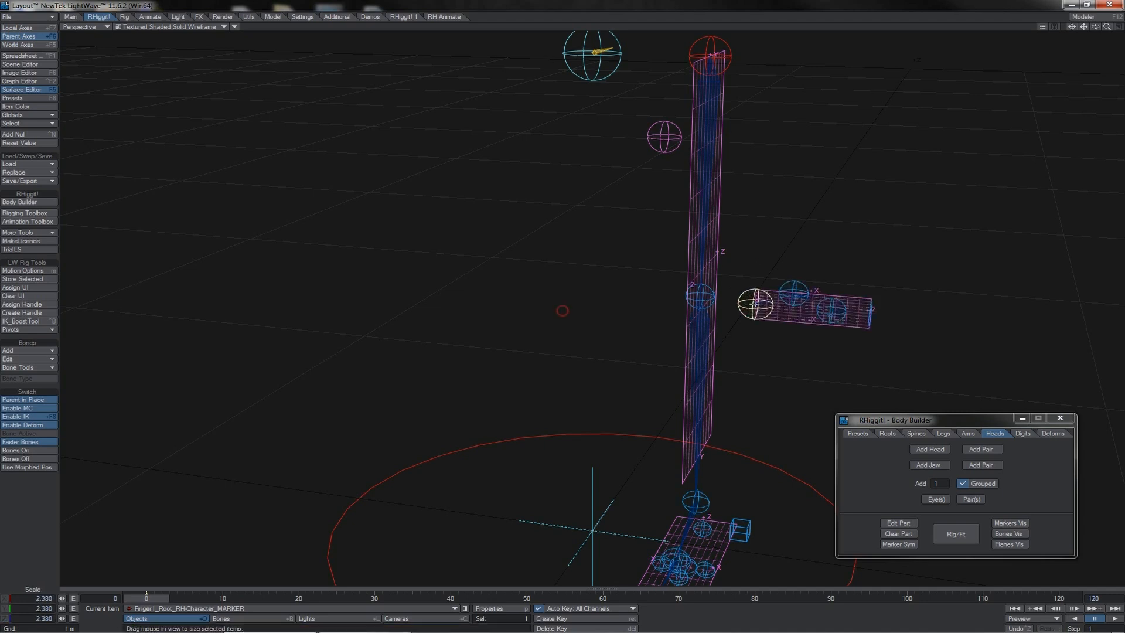
pyautogui.click(954, 532)
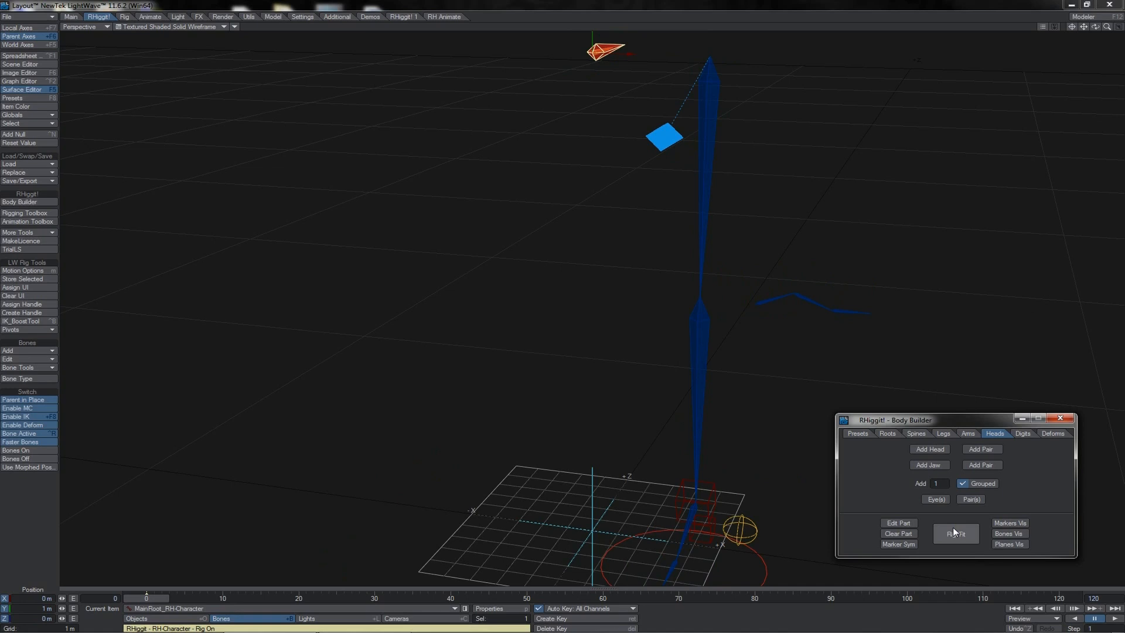
# Step: Reparent Finger1_RootItem from KneeOffset1 to Hip1 in the Scene Editor and close the editor
pyautogui.click(29, 64)
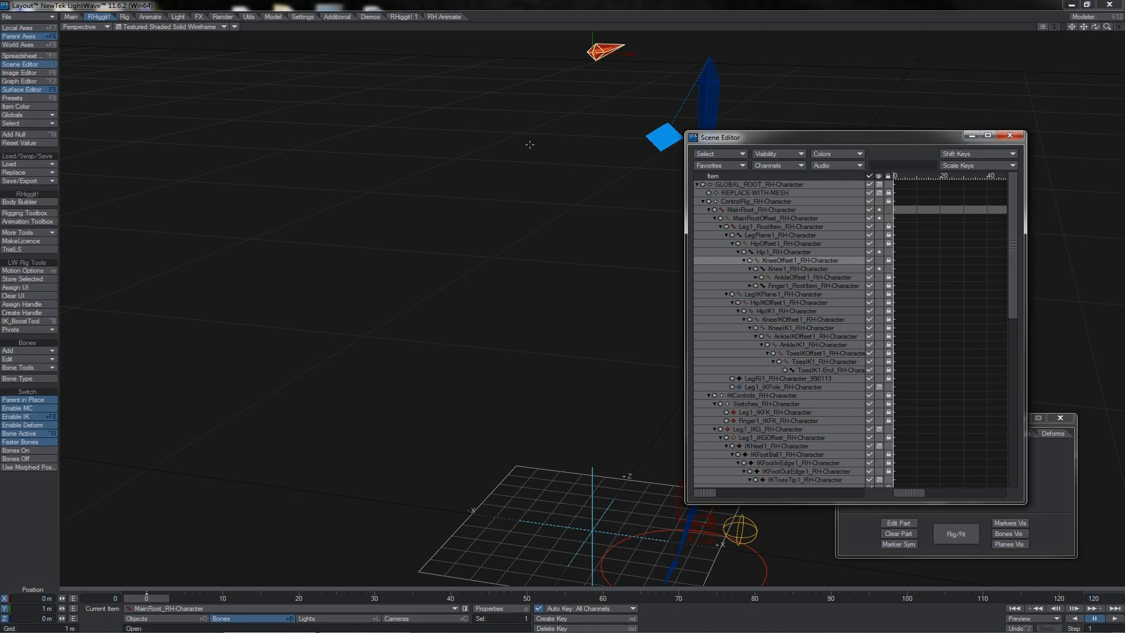
pyautogui.click(781, 286)
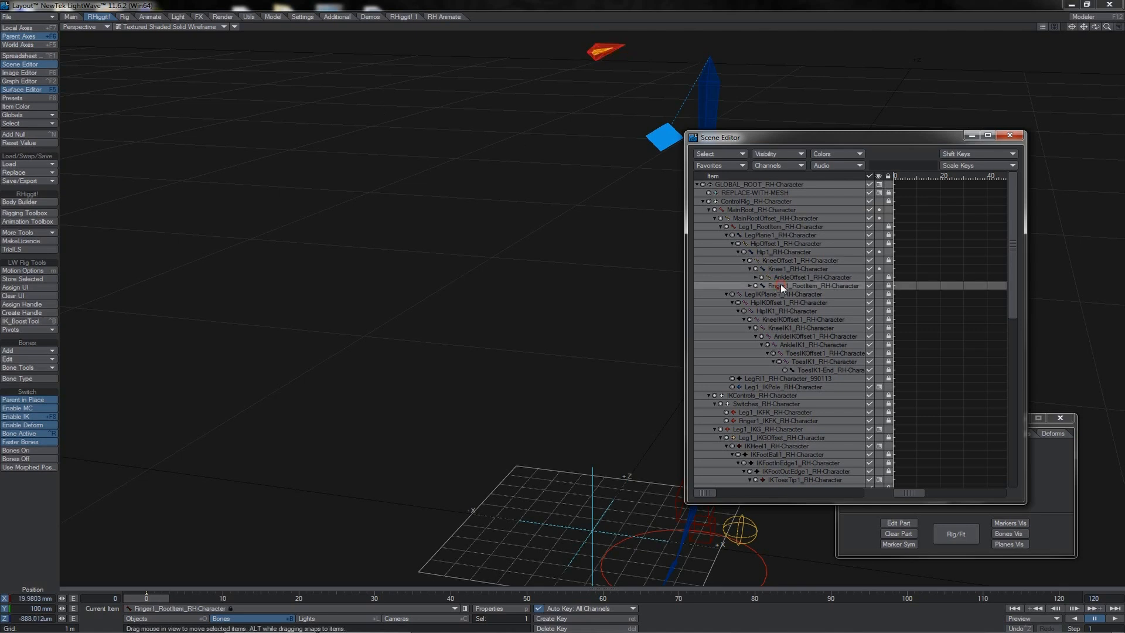
pyautogui.click(780, 269)
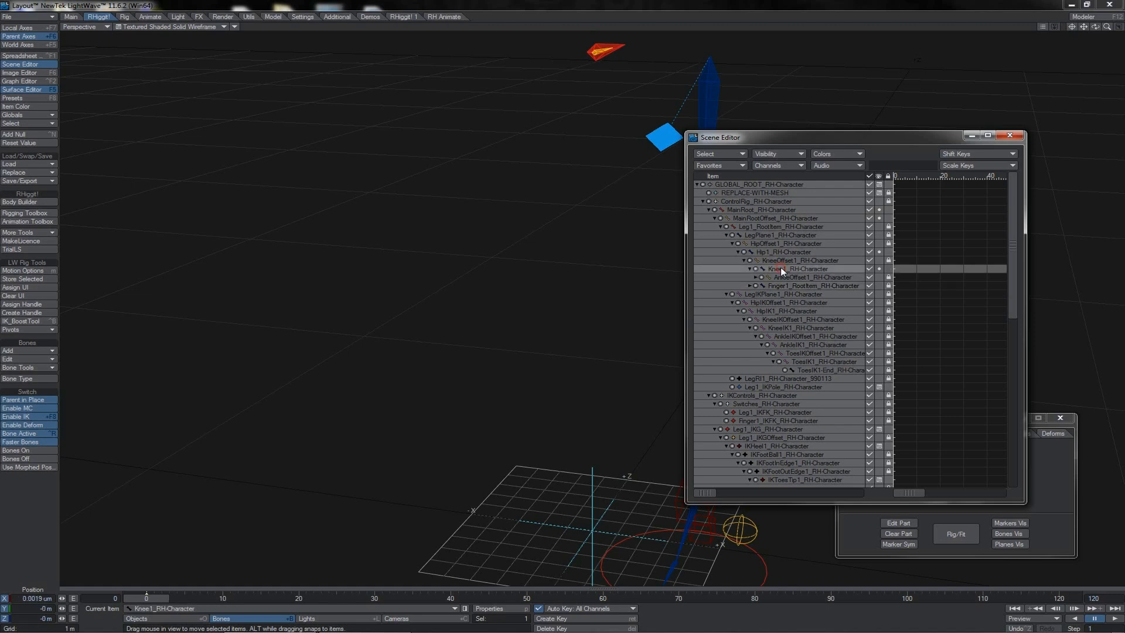
pyautogui.click(776, 285)
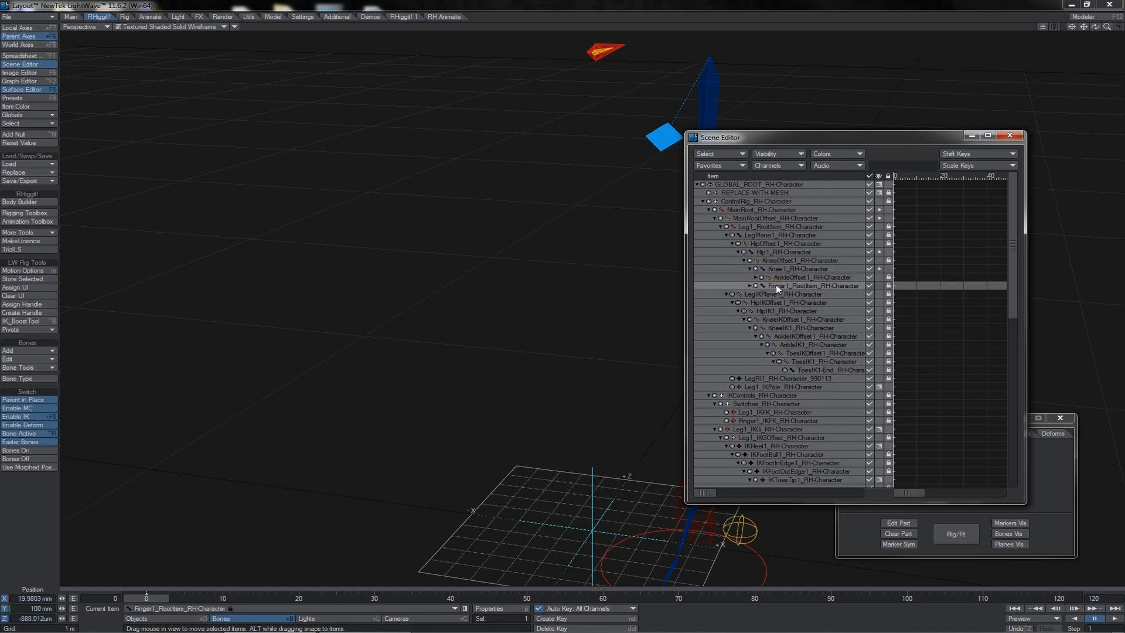
pyautogui.moveTo(776, 285); pyautogui.dragTo(777, 253)
pyautogui.click(1009, 135)
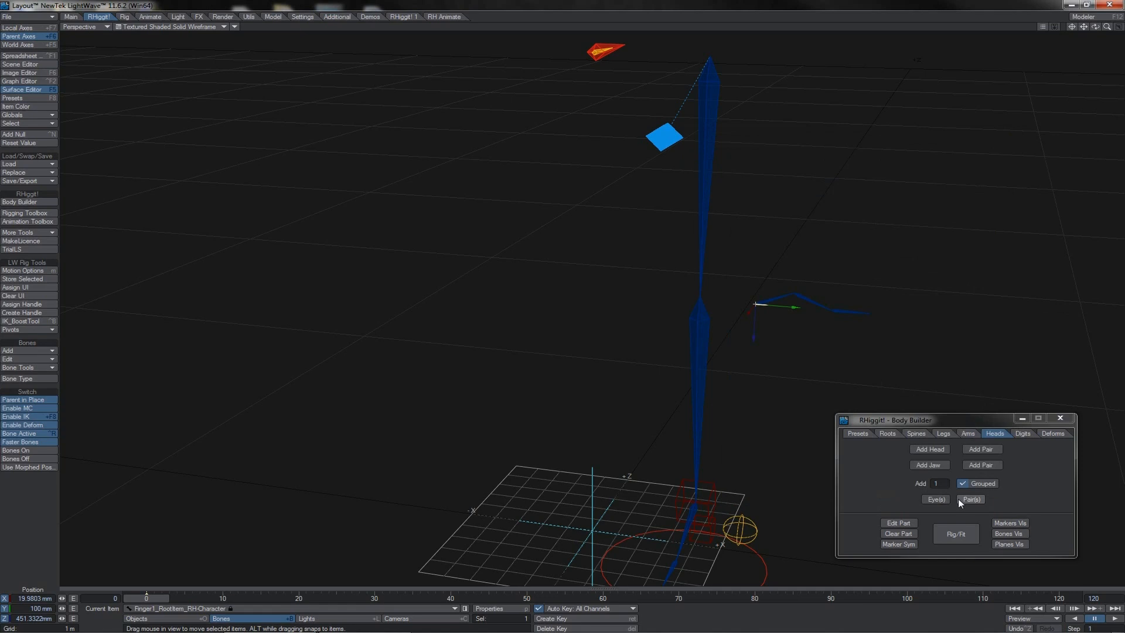
# Step: Return to fitting mode and test how the leg and finger follow the Leg1_Root marker, undoing each trial move
pyautogui.click(946, 526)
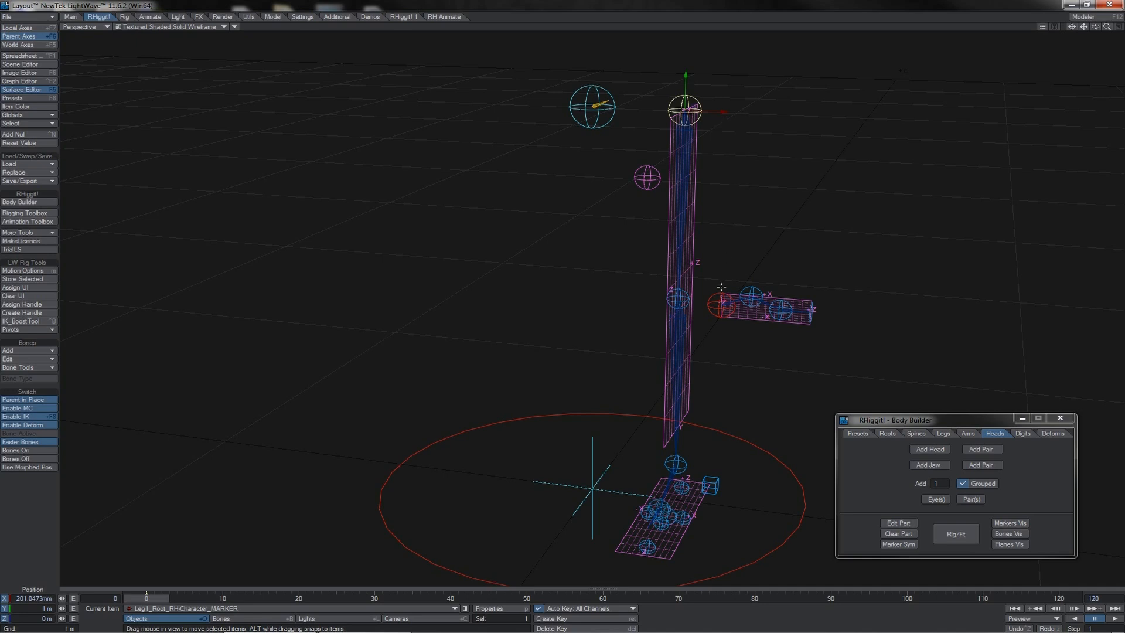
pyautogui.moveTo(685, 86); pyautogui.dragTo(685, 51)
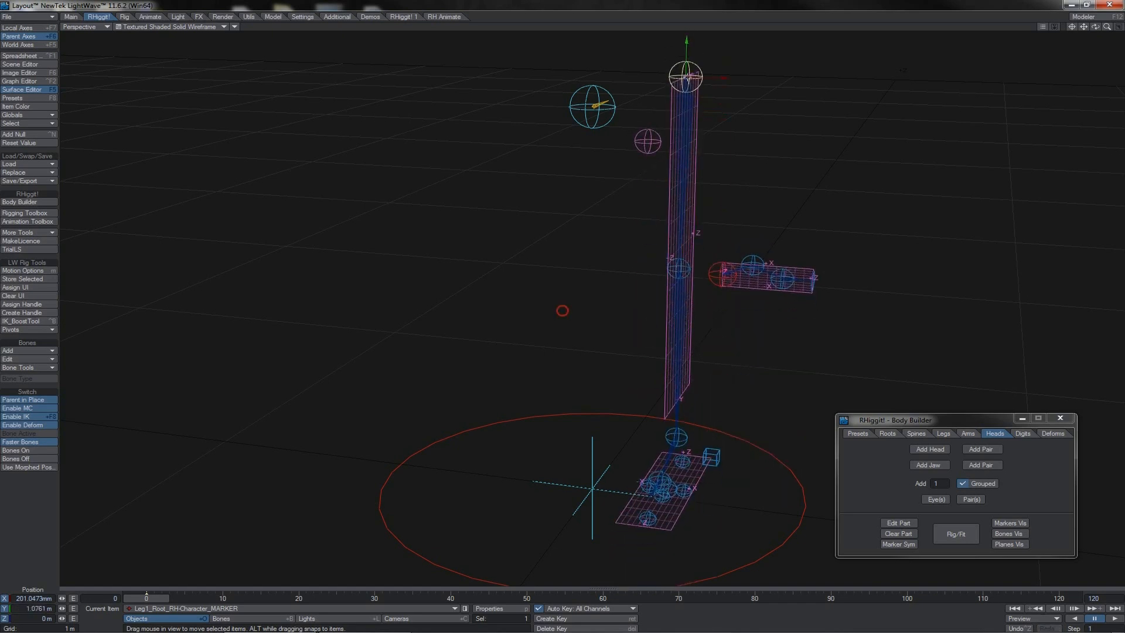
pyautogui.hotkey('ctrl', 'z')
pyautogui.click(688, 297)
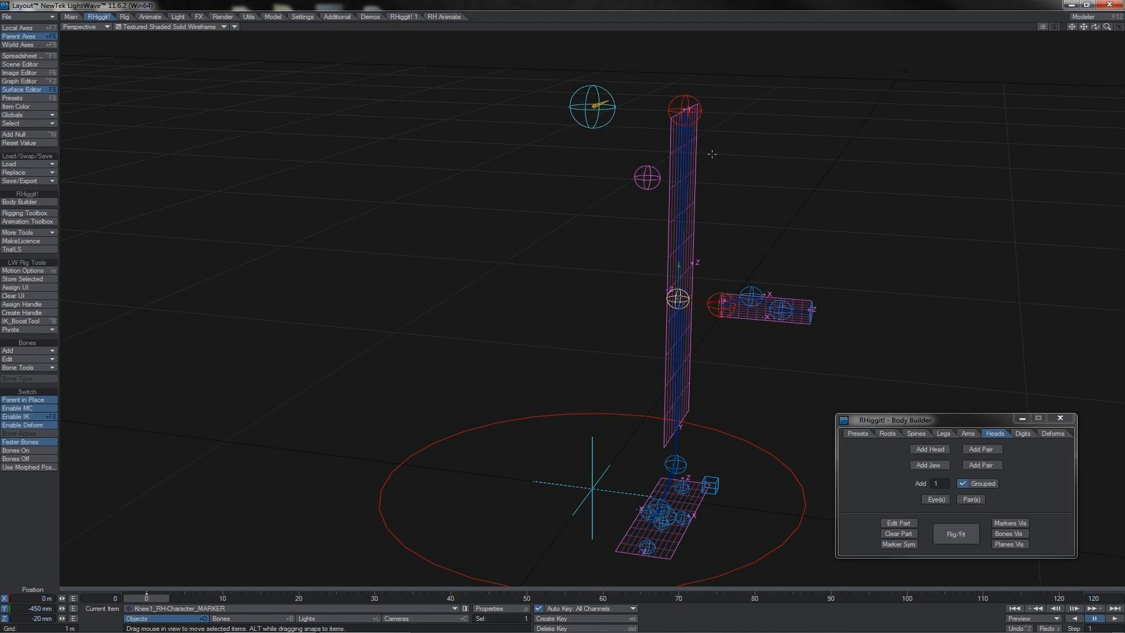
pyautogui.click(703, 103)
pyautogui.moveTo(756, 103); pyautogui.dragTo(699, 113)
pyautogui.hotkey('ctrl', 'z')
# Step: Move the Knee1 marker to about -104 mm on Z, and lower the MainRoot marker
pyautogui.click(678, 300)
pyautogui.moveTo(679, 299)
pyautogui.mouseDown()
pyautogui.moveTo(651, 326)
pyautogui.moveTo(680, 283)
pyautogui.moveTo(633, 344)
pyautogui.moveTo(667, 309)
pyautogui.mouseUp()
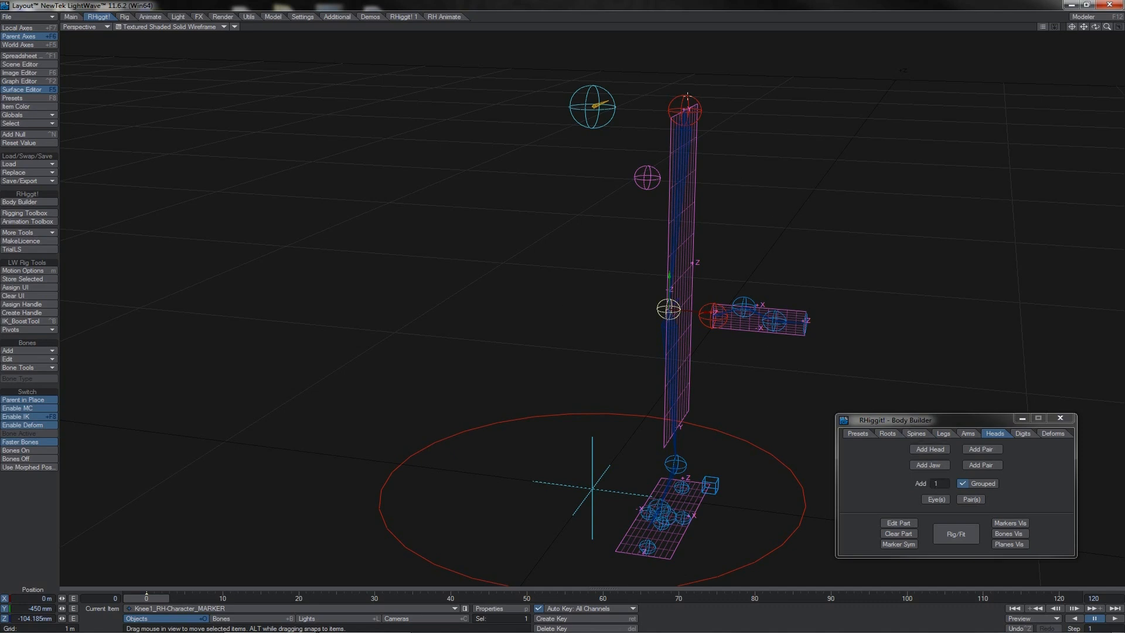
pyautogui.click(687, 96)
pyautogui.click(687, 96)
pyautogui.click(688, 96)
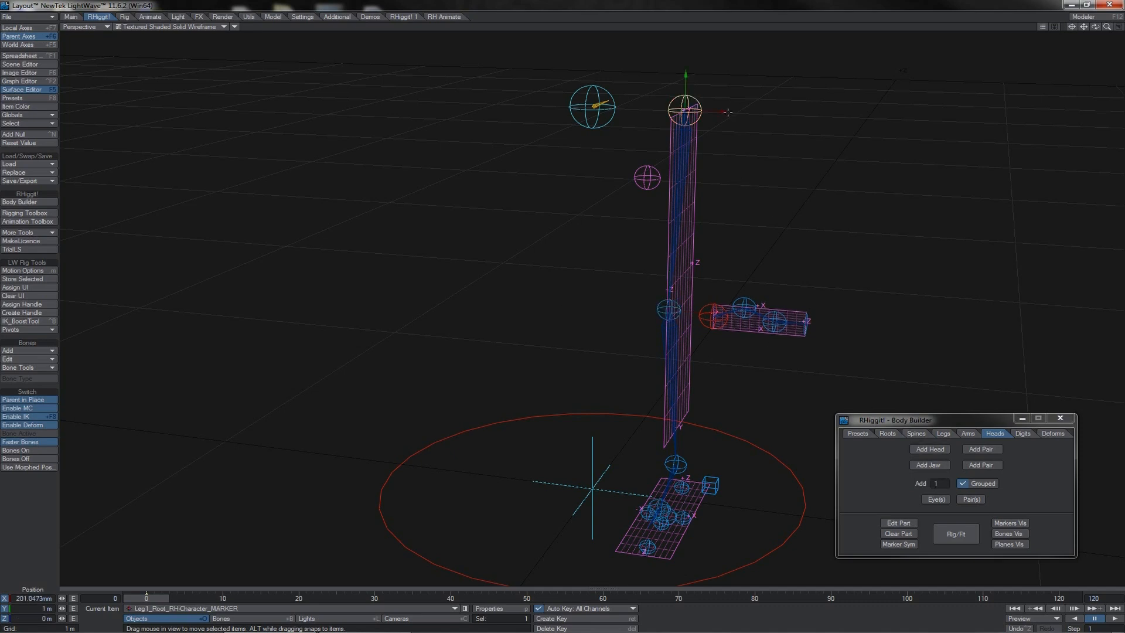
pyautogui.click(603, 115)
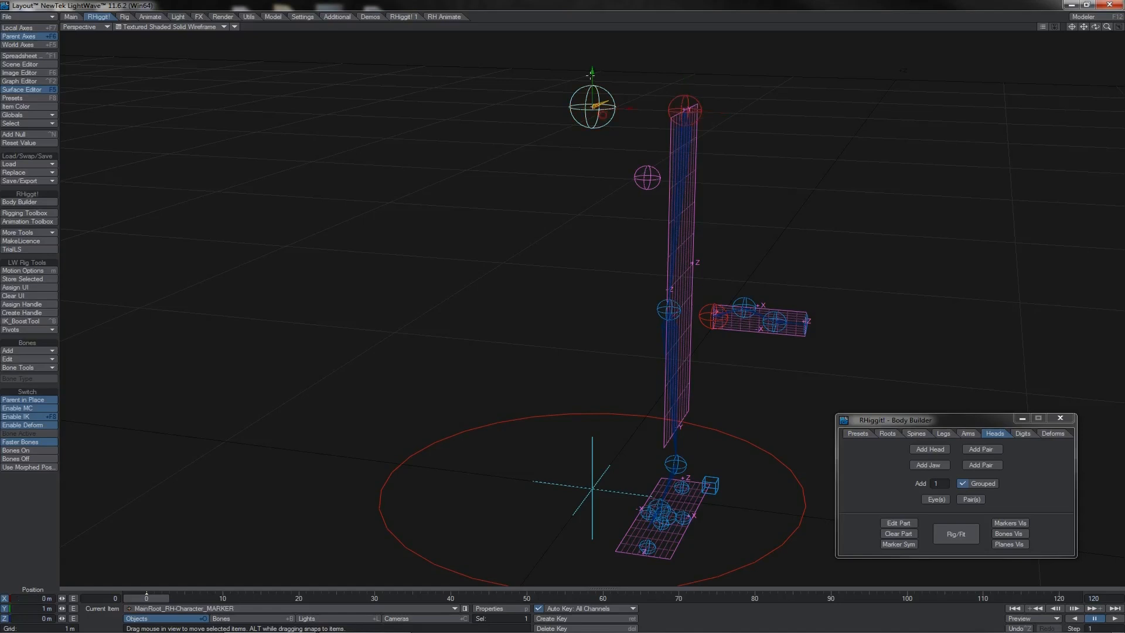
pyautogui.moveTo(588, 68)
pyautogui.mouseDown()
pyautogui.moveTo(587, 206)
pyautogui.moveTo(588, 35)
pyautogui.moveTo(591, 254)
pyautogui.mouseUp()
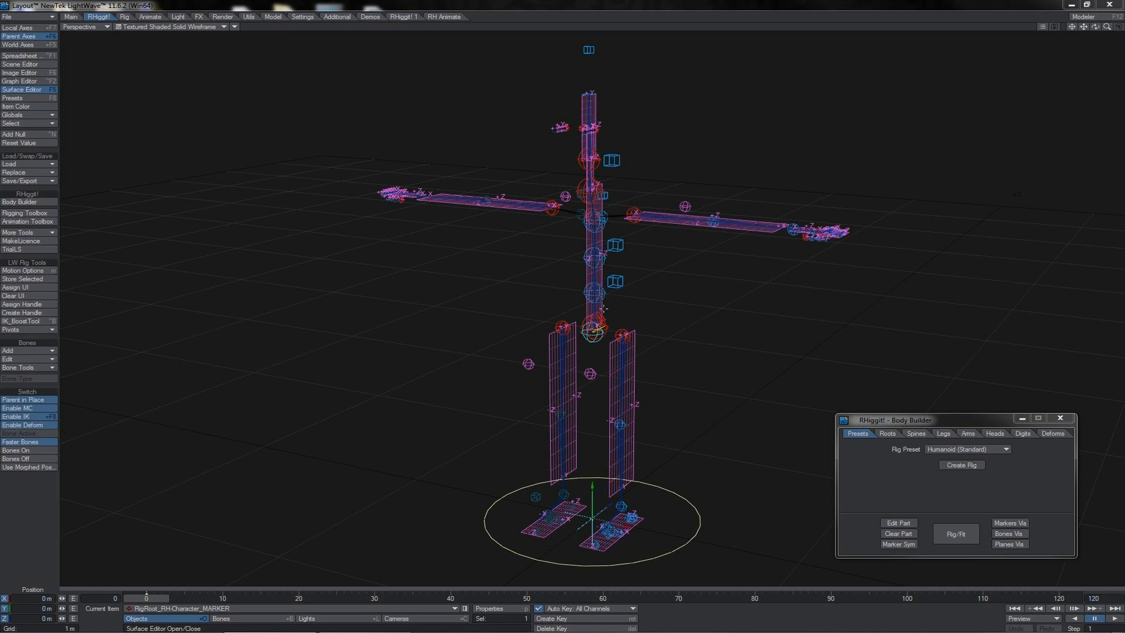
# Step: Reposition the humanoid's Spine1_Root marker in the Right view, with Spine1-2 at about -33 mm and Spine1-3 at about -46 mm on Z
pyautogui.click(609, 327)
pyautogui.press('3')
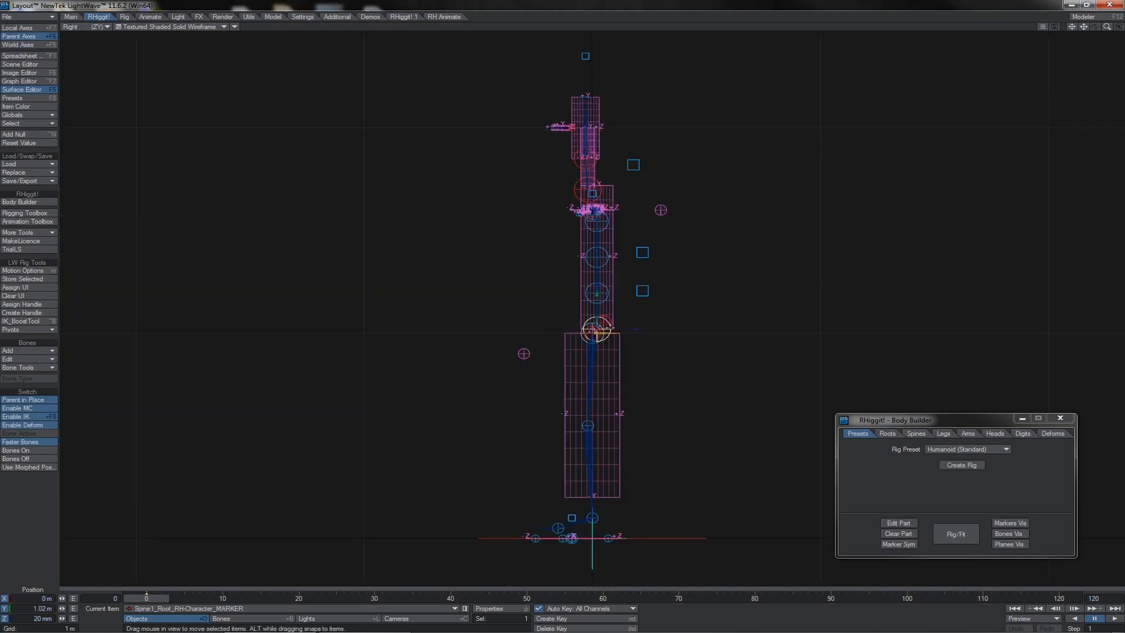
pyautogui.moveTo(647, 313); pyautogui.dragTo(641, 303)
pyautogui.press('Down')
pyautogui.press('Down')
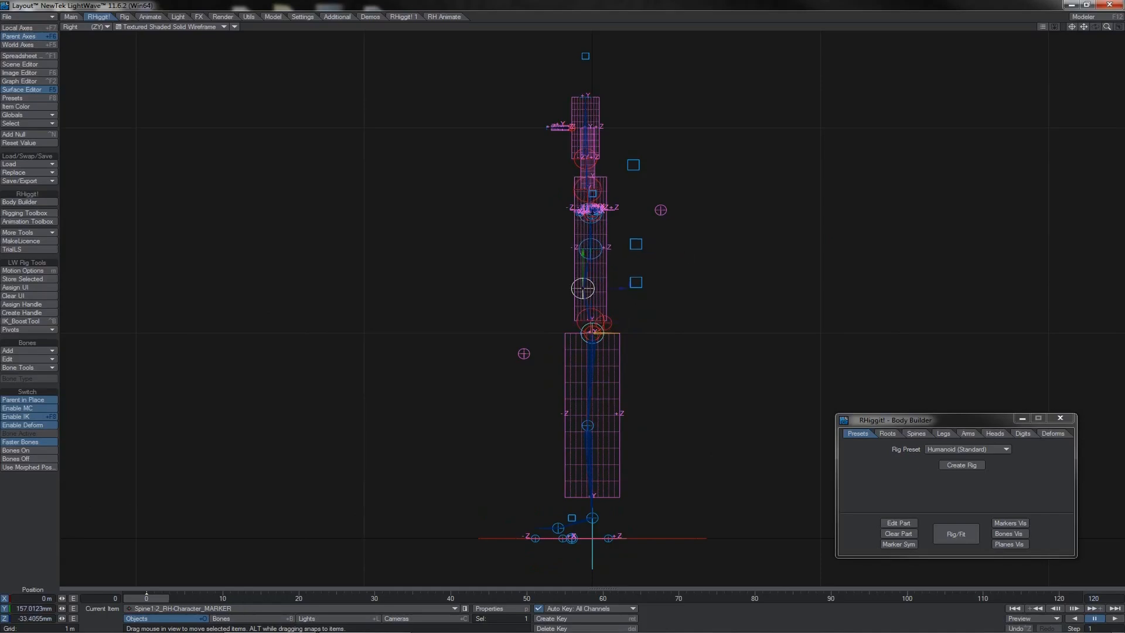
pyautogui.moveTo(696, 243); pyautogui.dragTo(686, 248)
pyautogui.press('4')
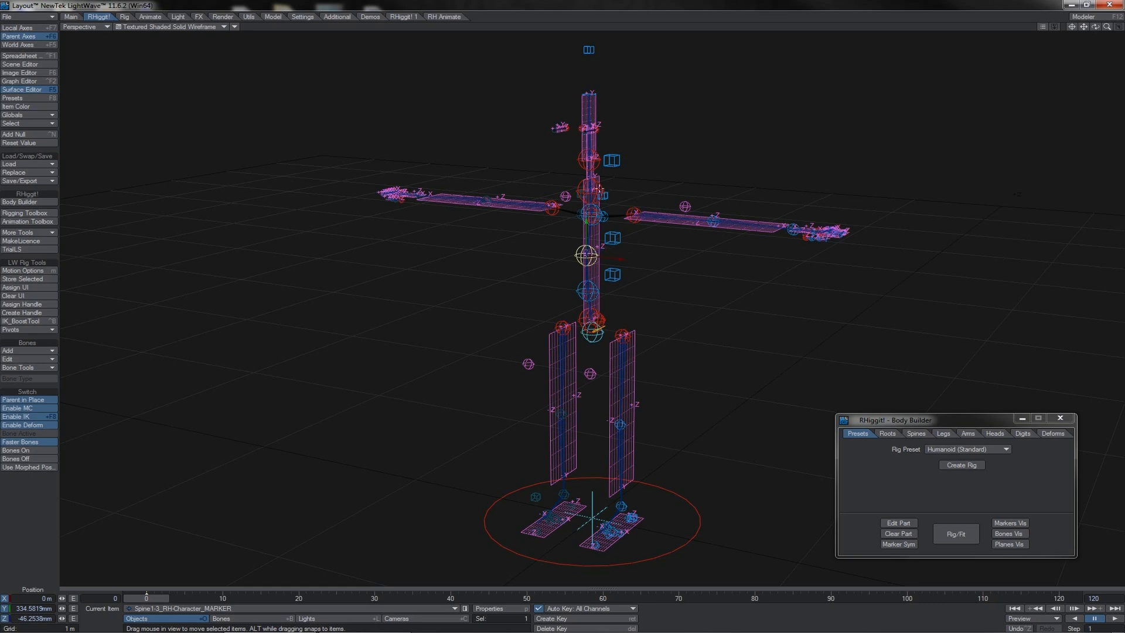
# Step: Inspect the markers where the neck and left arm meet the spine, including the arm's root marker and Spine1-3
pyautogui.click(594, 188)
pyautogui.click(634, 216)
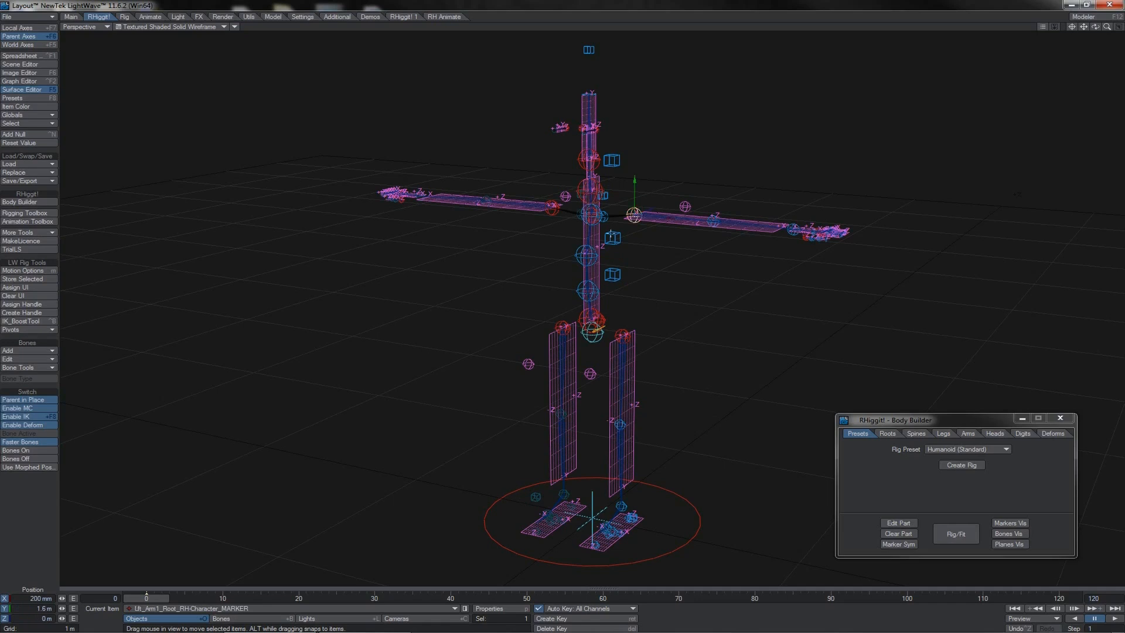
pyautogui.click(598, 255)
pyautogui.moveTo(603, 249)
pyautogui.mouseDown()
pyautogui.moveTo(591, 253)
pyautogui.moveTo(630, 239)
pyautogui.moveTo(570, 254)
pyautogui.moveTo(602, 247)
pyautogui.mouseUp()
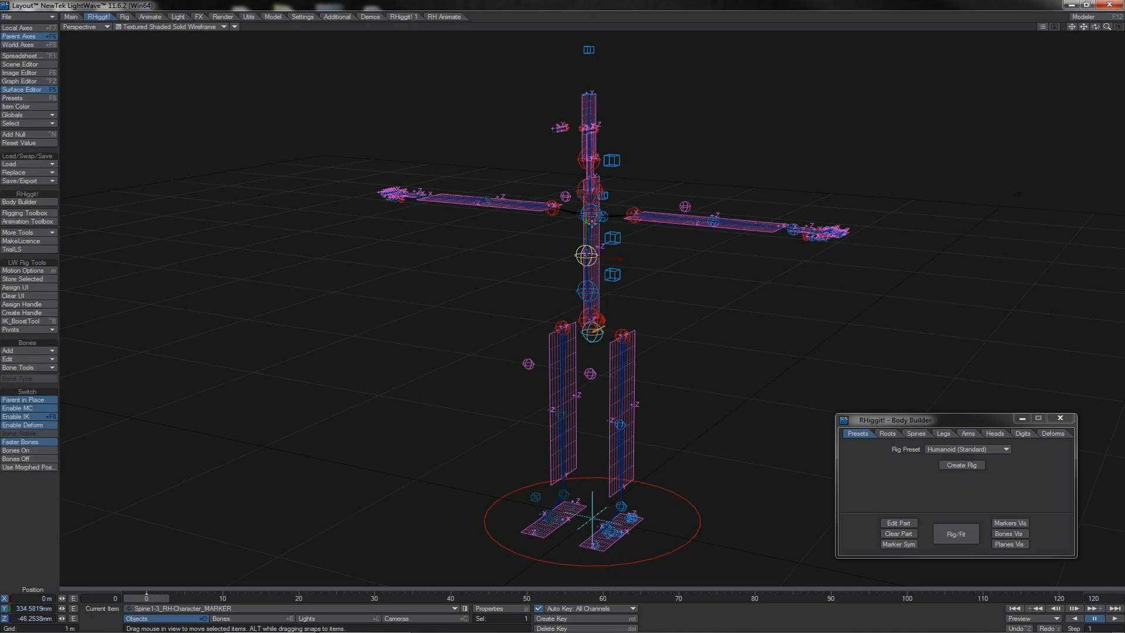
# Step: Move the left arm's Wrist1 marker inward to about 634 mm on X
pyautogui.moveTo(587, 223)
pyautogui.mouseDown()
pyautogui.moveTo(587, 237)
pyautogui.moveTo(634, 203)
pyautogui.mouseUp()
pyautogui.click(630, 209)
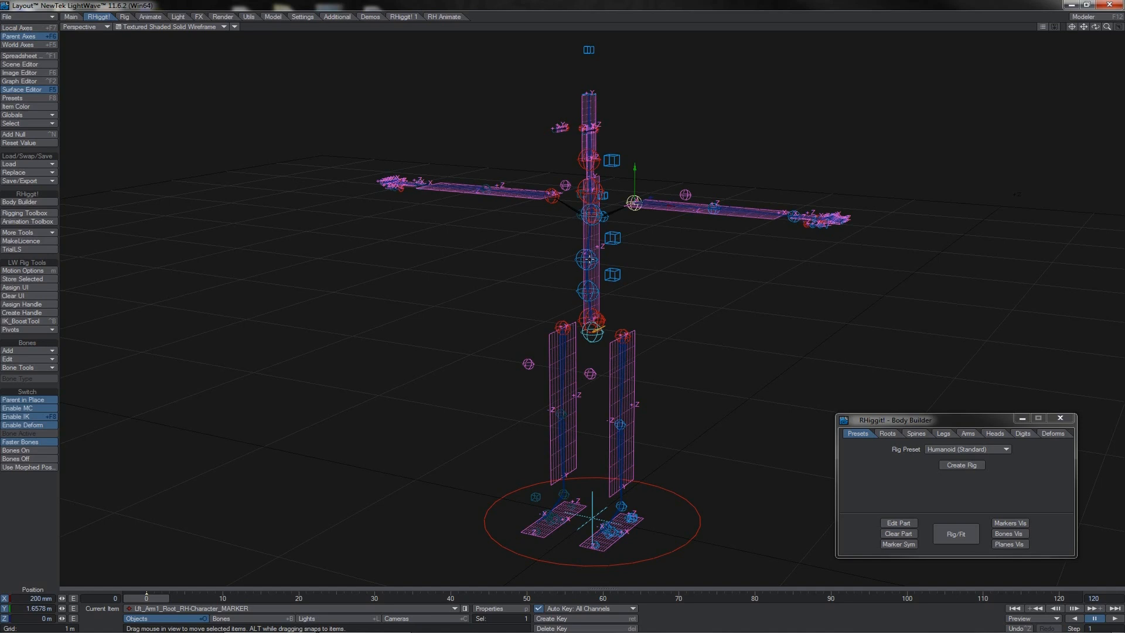
pyautogui.click(793, 216)
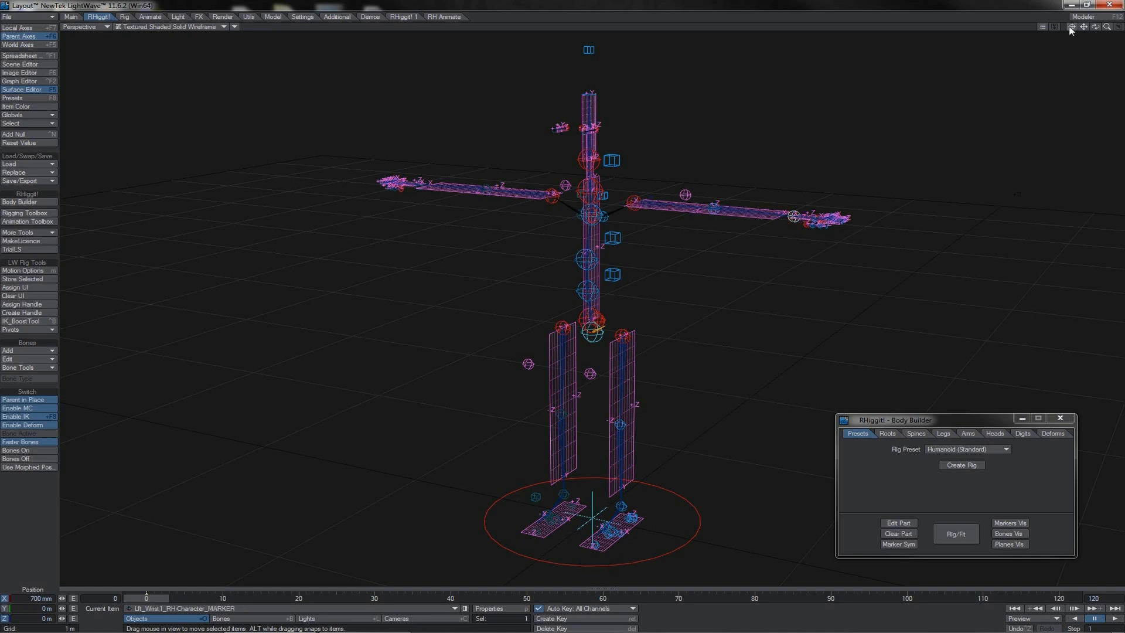
pyautogui.moveTo(1071, 27); pyautogui.dragTo(895, 121)
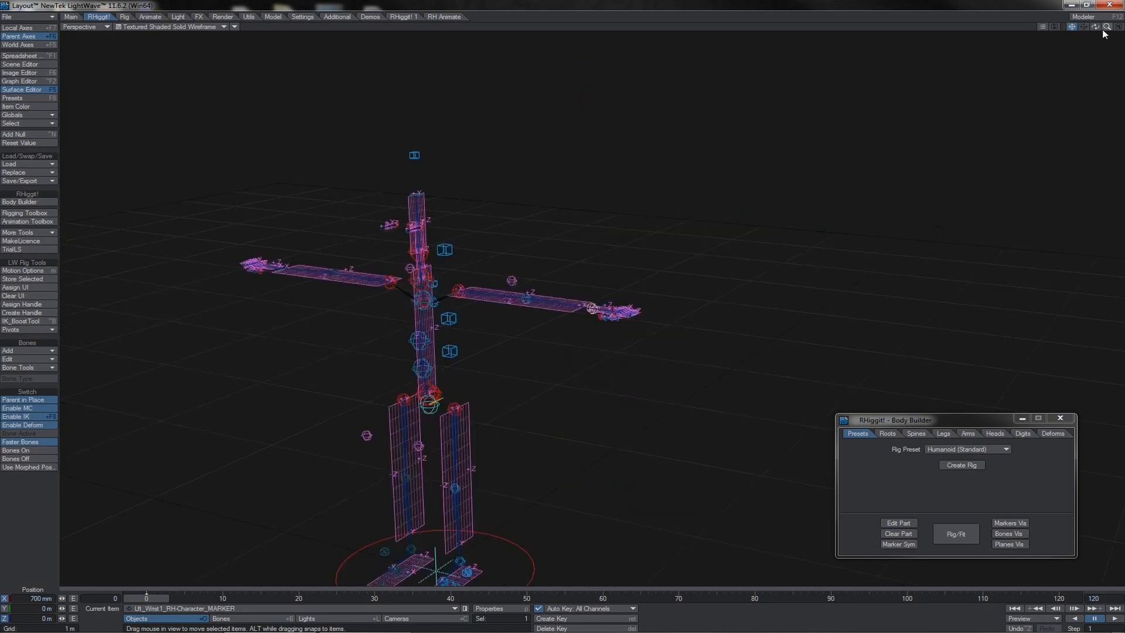
pyautogui.moveTo(1105, 31); pyautogui.dragTo(577, 332)
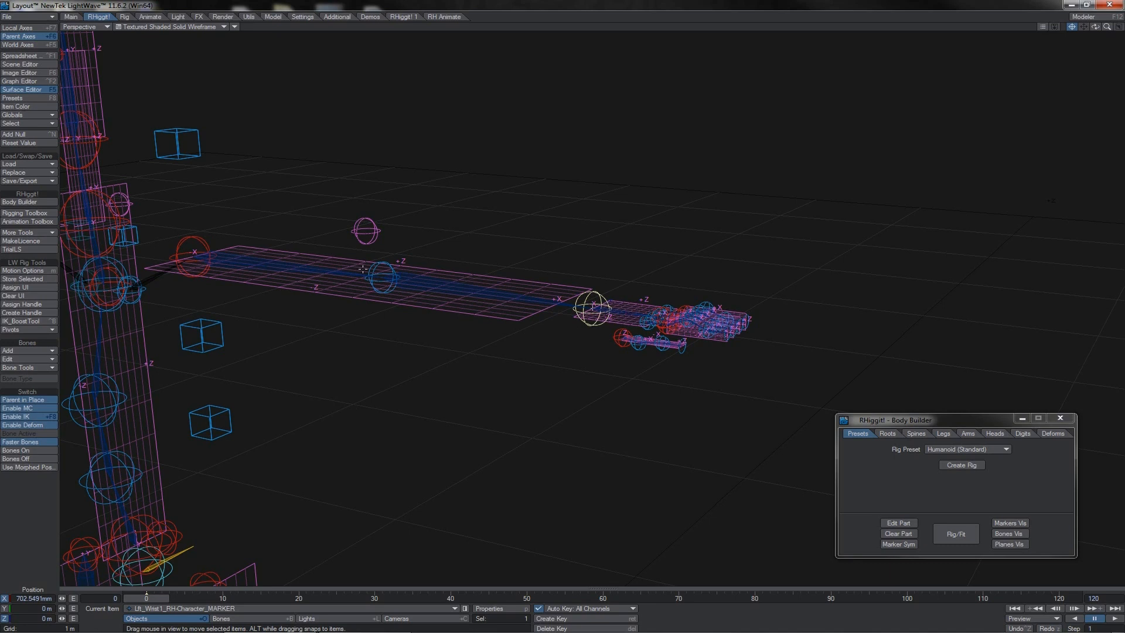
pyautogui.moveTo(536, 300); pyautogui.dragTo(624, 312)
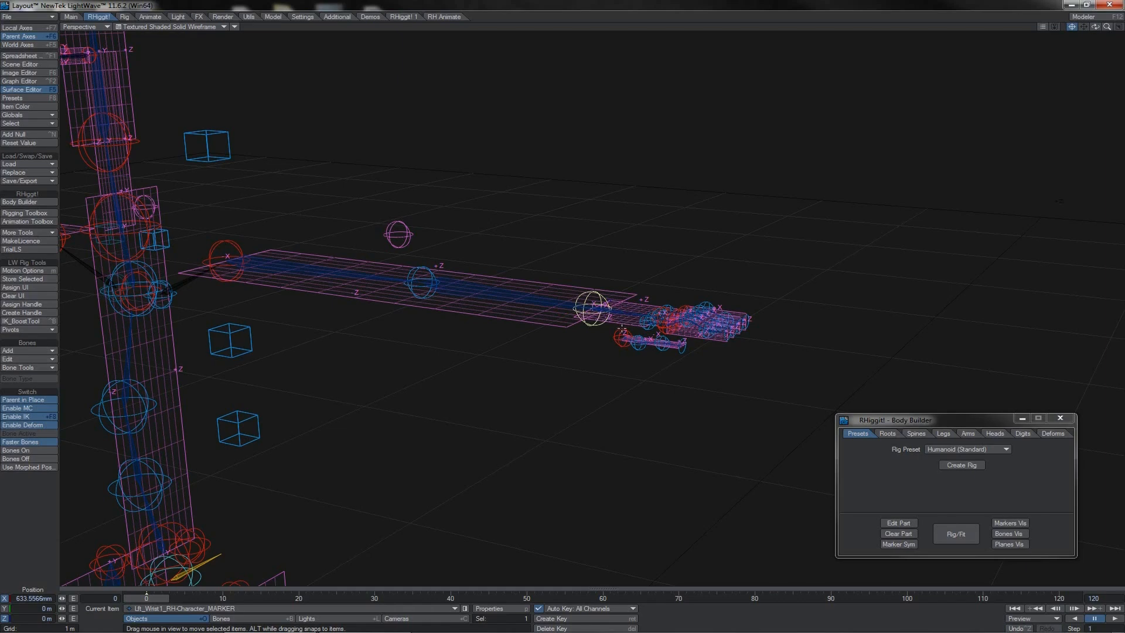
# Step: Select the left Finger1_Root marker and examine its placement relative to the wrist and the rest of the arm
pyautogui.click(622, 329)
pyautogui.moveTo(594, 282)
pyautogui.mouseDown()
pyautogui.moveTo(593, 343)
pyautogui.moveTo(593, 281)
pyautogui.mouseUp()
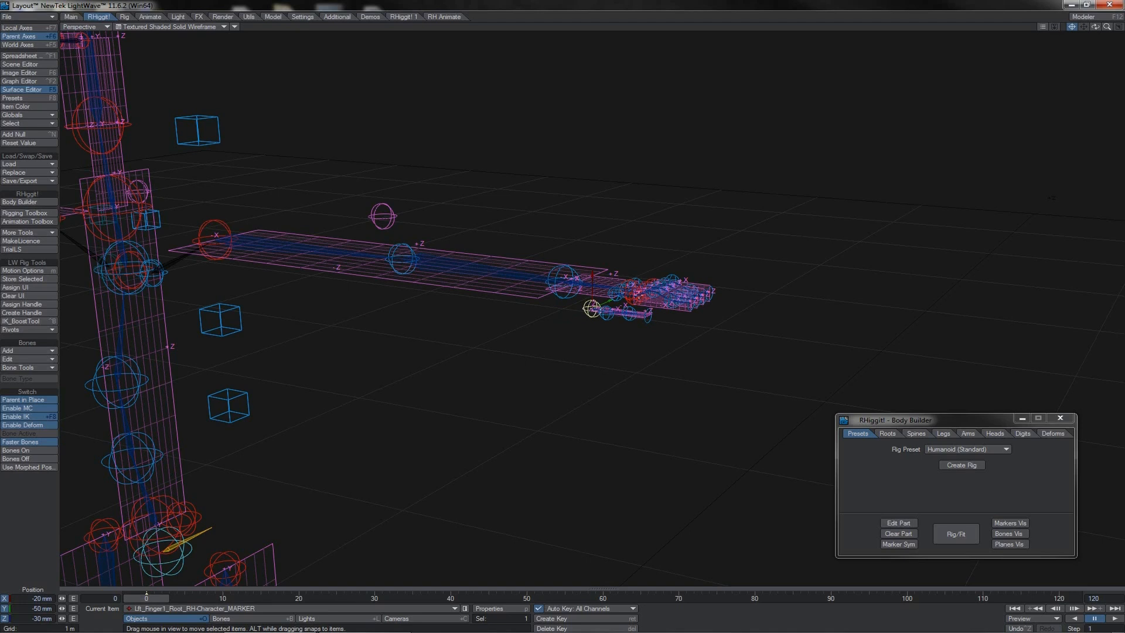
pyautogui.moveTo(1095, 27)
pyautogui.mouseDown()
pyautogui.moveTo(1082, 21)
pyautogui.moveTo(1096, 29)
pyautogui.mouseUp()
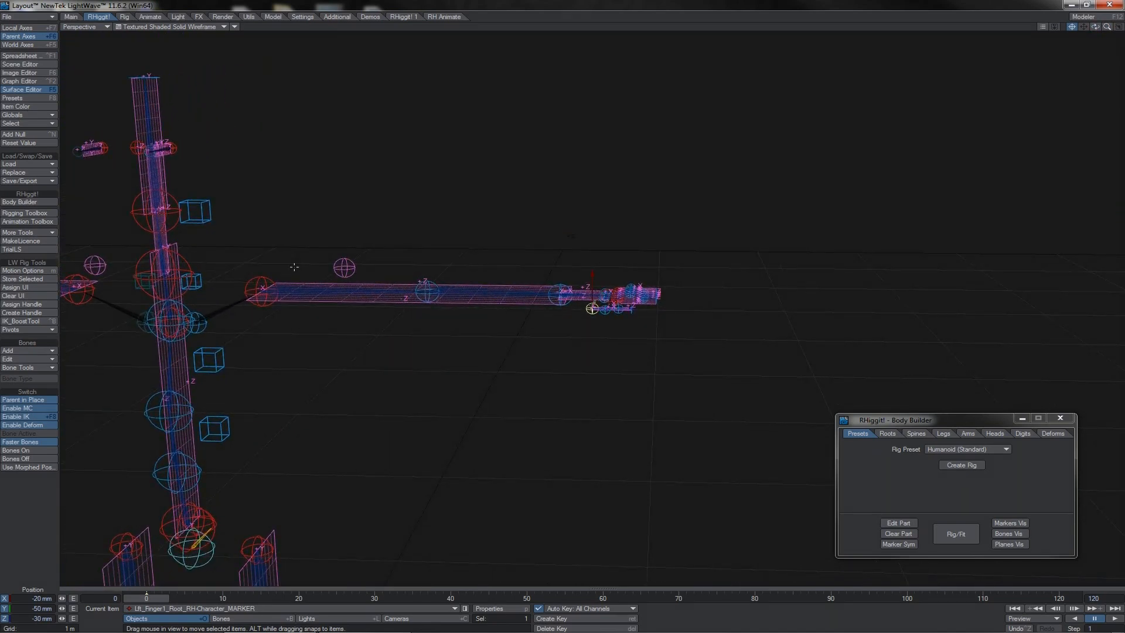
# Step: Reparent the Lft_Arm1_Root marker to the Spine1-4 marker with the Rigging Toolbox, using the arm root as the stored assignee
pyautogui.click(265, 272)
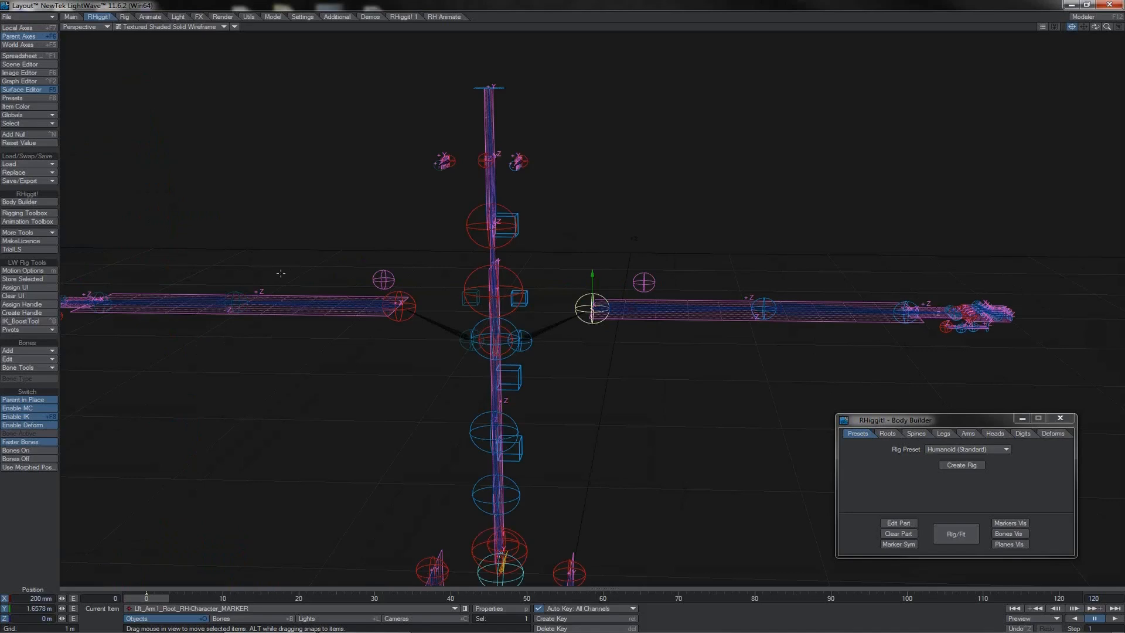
pyautogui.click(1072, 27)
pyautogui.click(46, 215)
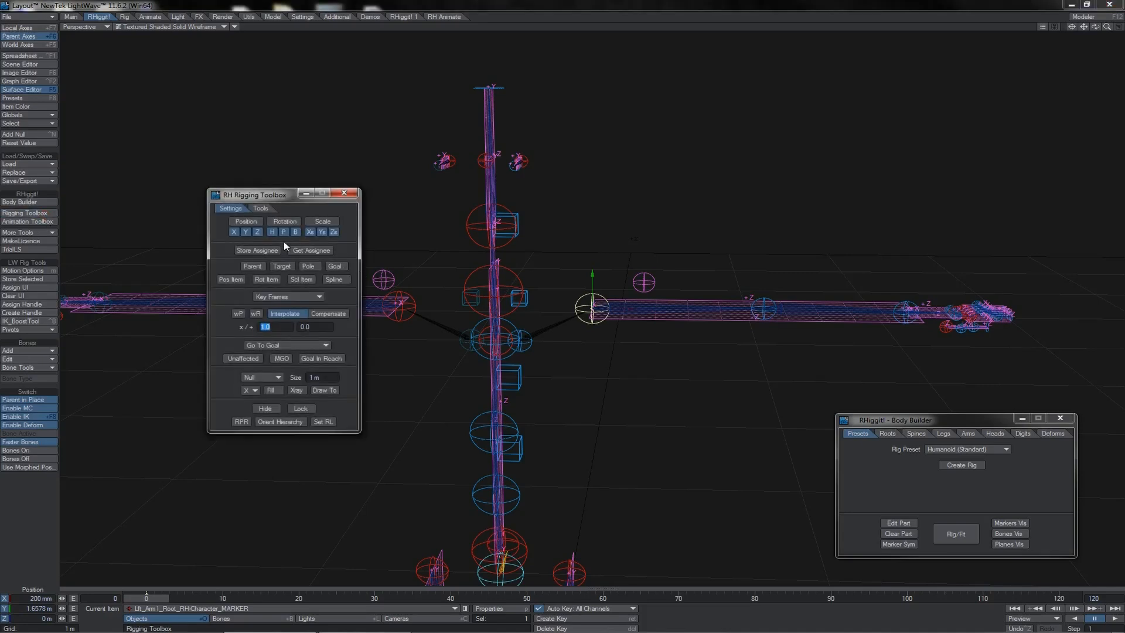
pyautogui.click(270, 250)
pyautogui.click(513, 326)
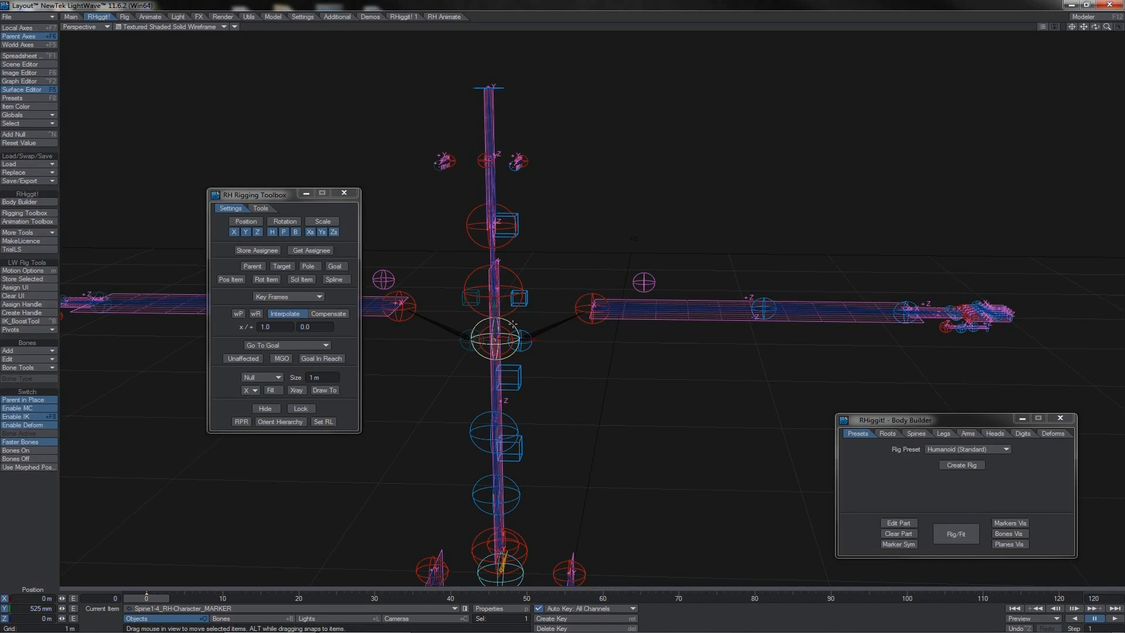
pyautogui.click(252, 264)
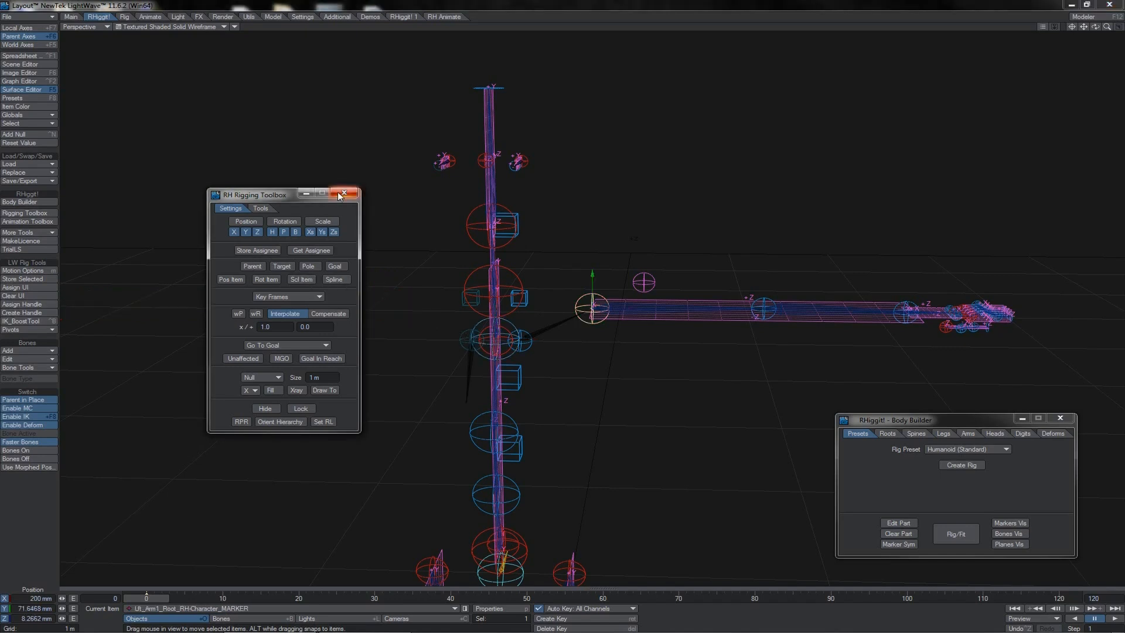
pyautogui.click(340, 195)
# Step: Try a small vertical move of the Spine1-4 marker to test how the left arm follows, and undo it
pyautogui.click(509, 318)
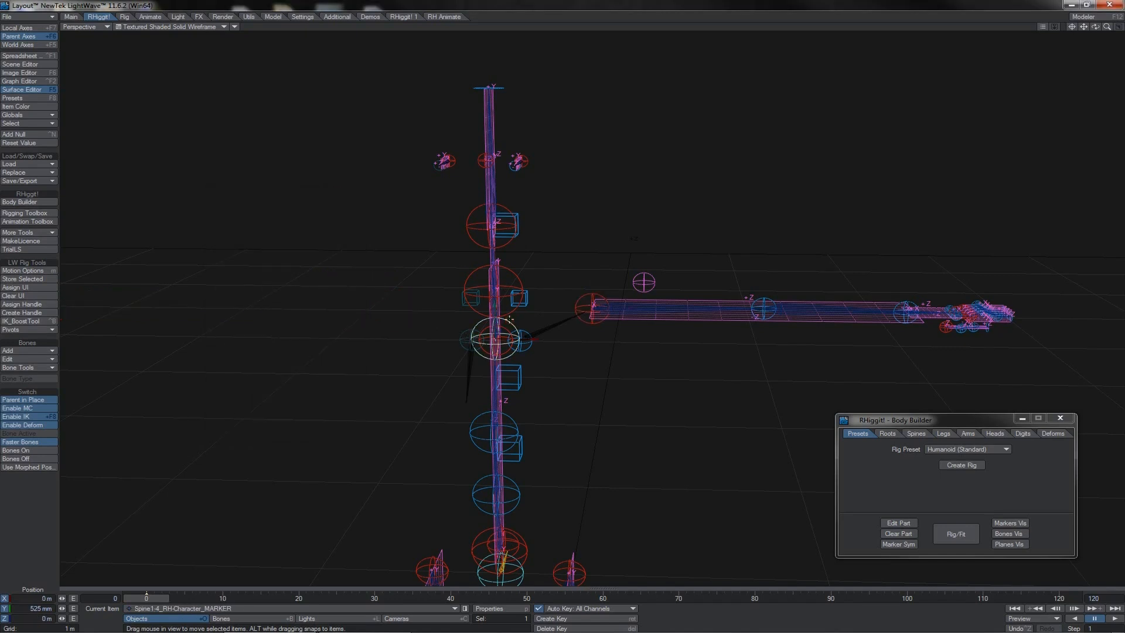
pyautogui.moveTo(494, 305)
pyautogui.mouseDown()
pyautogui.moveTo(494, 360)
pyautogui.moveTo(494, 295)
pyautogui.moveTo(495, 395)
pyautogui.moveTo(495, 322)
pyautogui.mouseUp()
pyautogui.press('z')
pyautogui.click(597, 292)
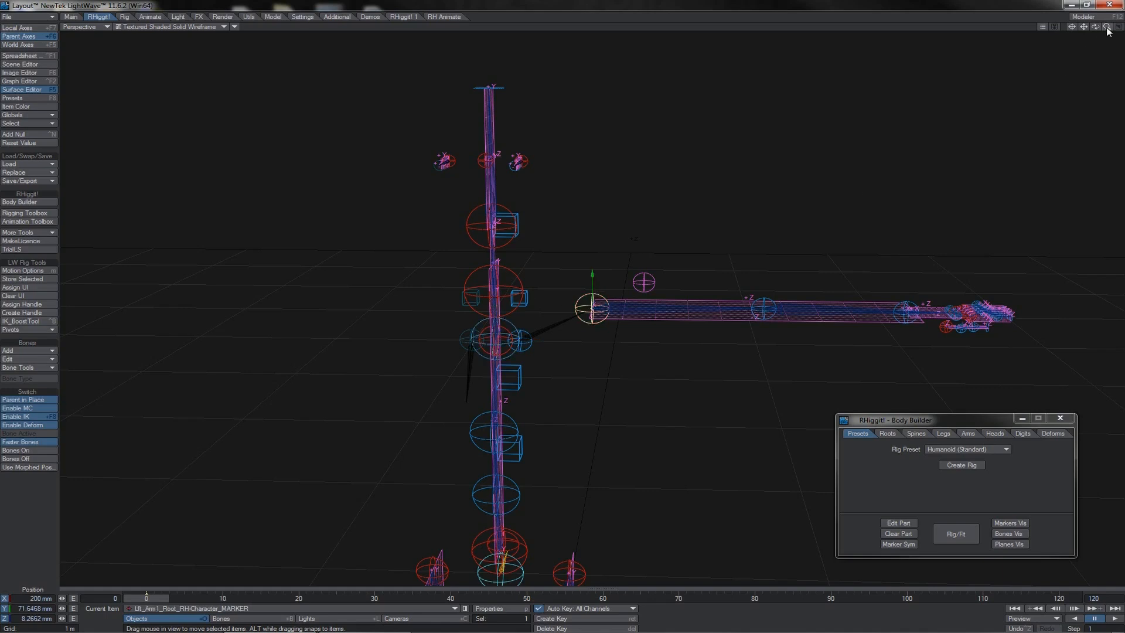
# Step: Store the Rgt_Arm1_Root marker as assignee in the Rigging Toolbox and parent it to the Spine1-4 marker
pyautogui.moveTo(1107, 27); pyautogui.dragTo(1055, 27)
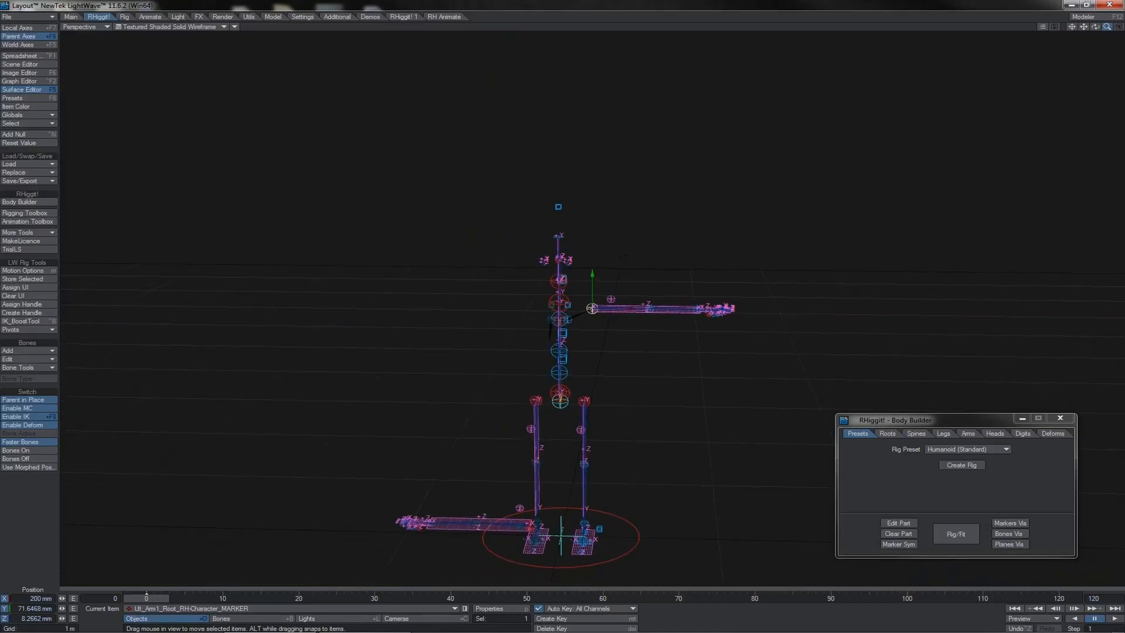
pyautogui.click(529, 522)
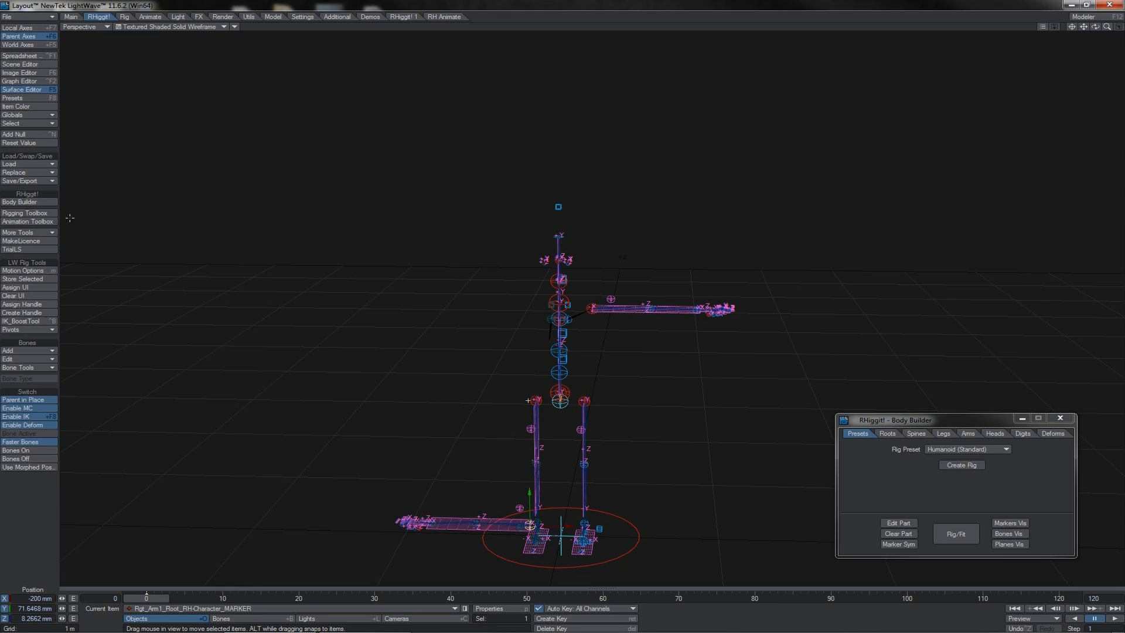
pyautogui.click(51, 213)
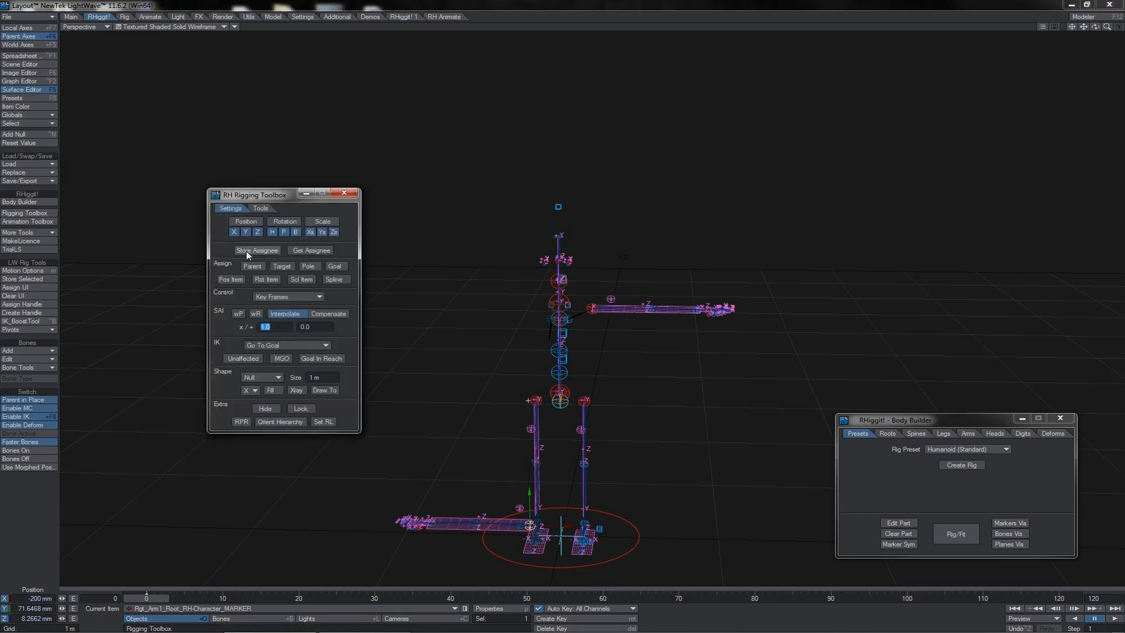
pyautogui.click(246, 251)
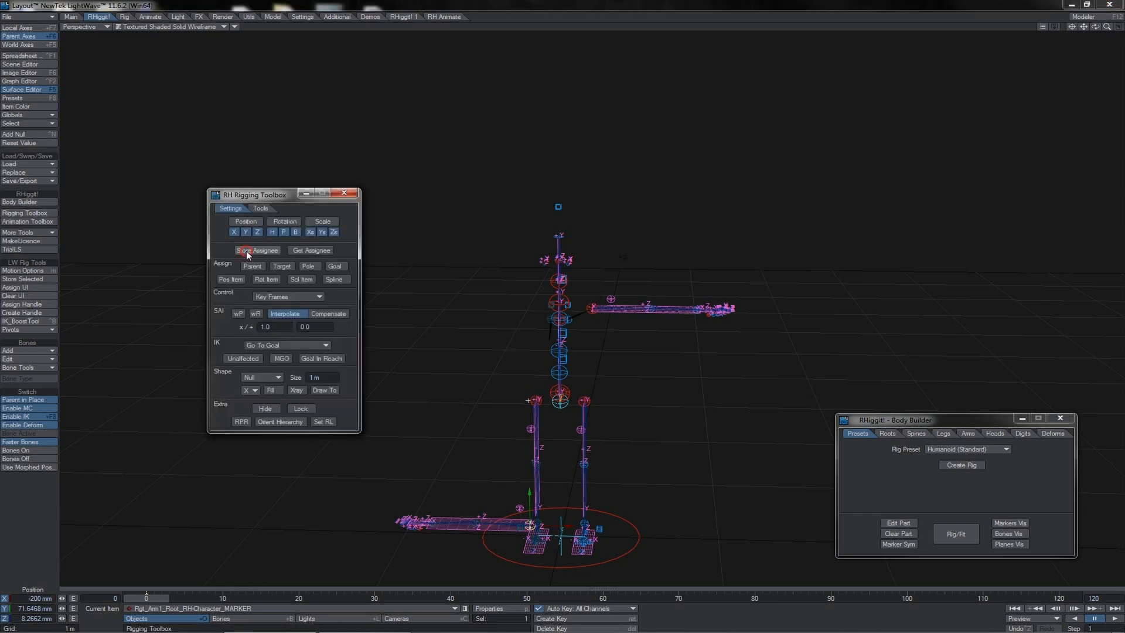
pyautogui.click(560, 318)
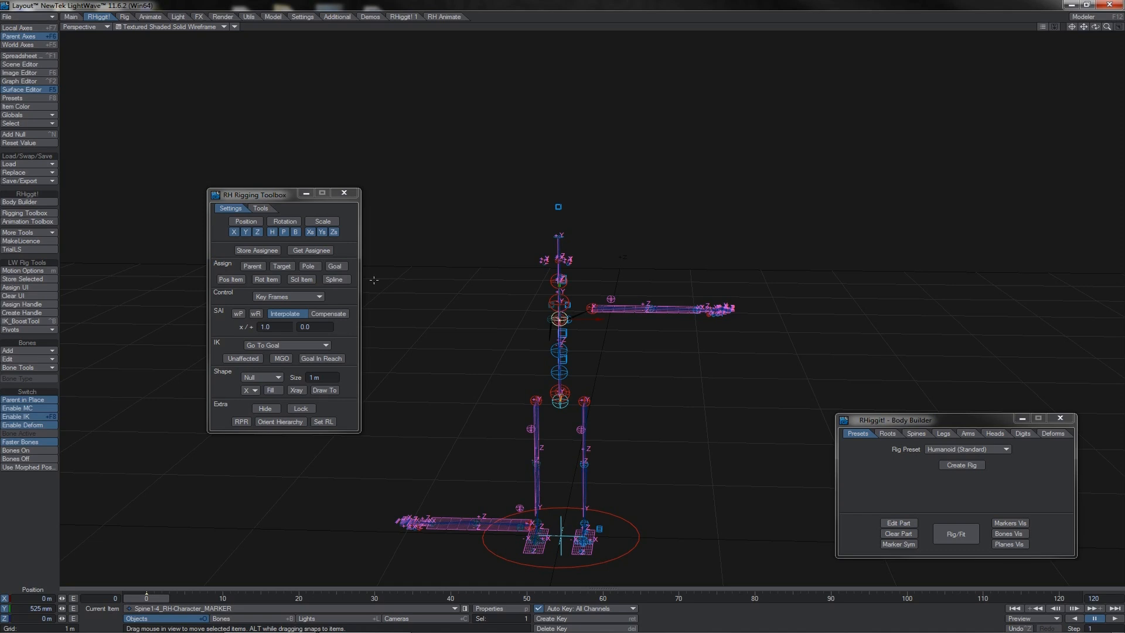
pyautogui.click(263, 266)
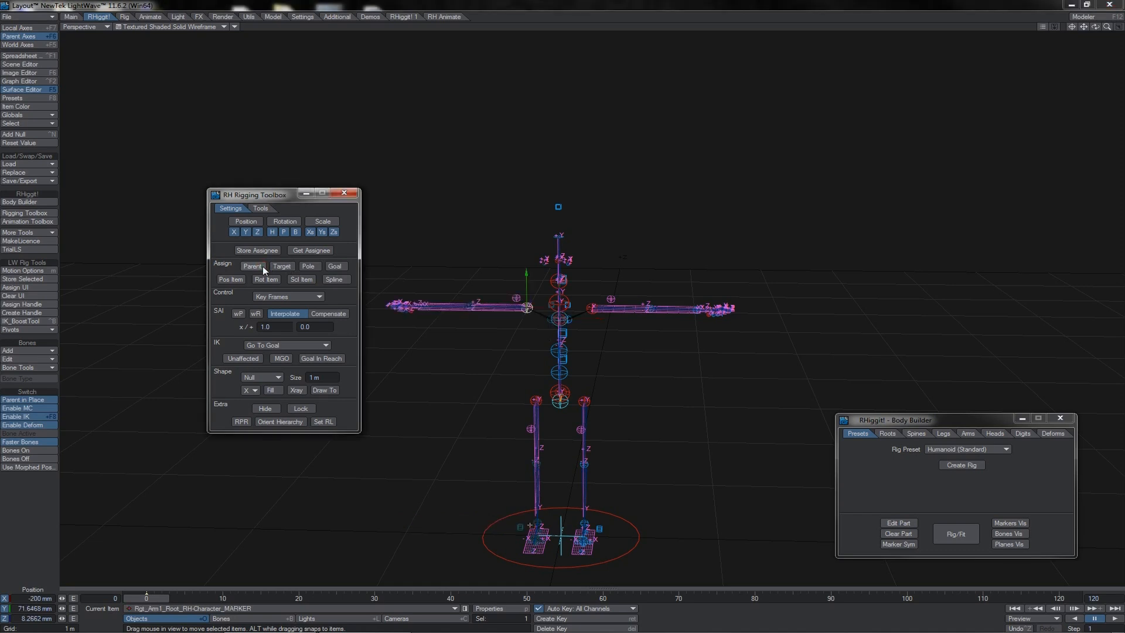
pyautogui.click(340, 194)
# Step: Raise the Spine1-3 marker to about 354 mm on Y, and move Spine1_Root to about 1.06 m on Y and -82 mm on Z
pyautogui.moveTo(1107, 27); pyautogui.dragTo(1107, 31)
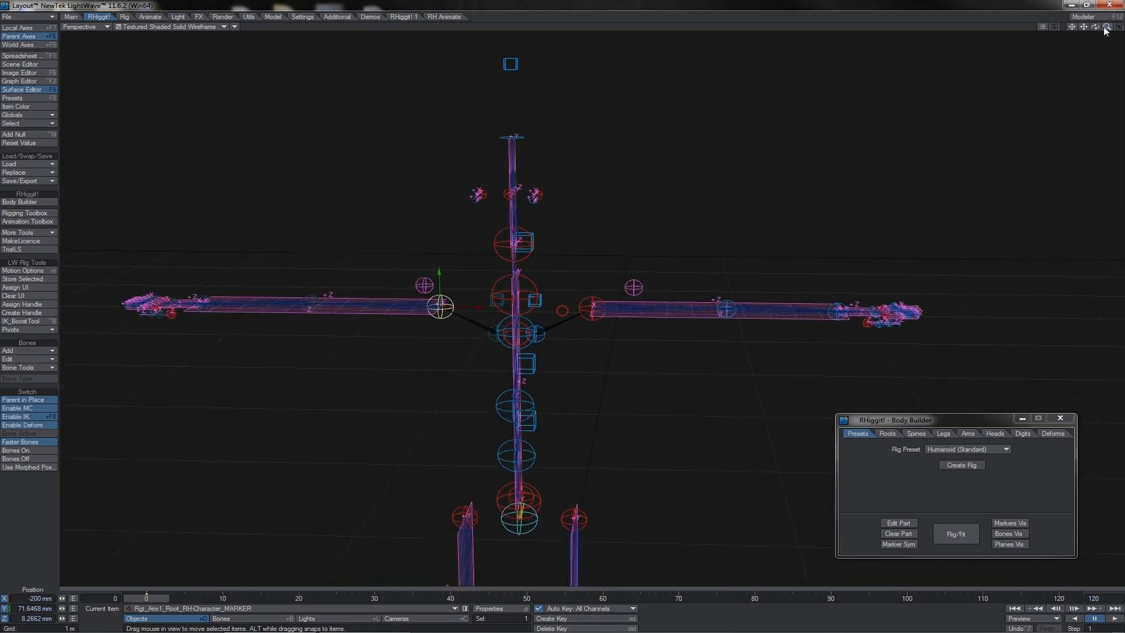
pyautogui.click(533, 318)
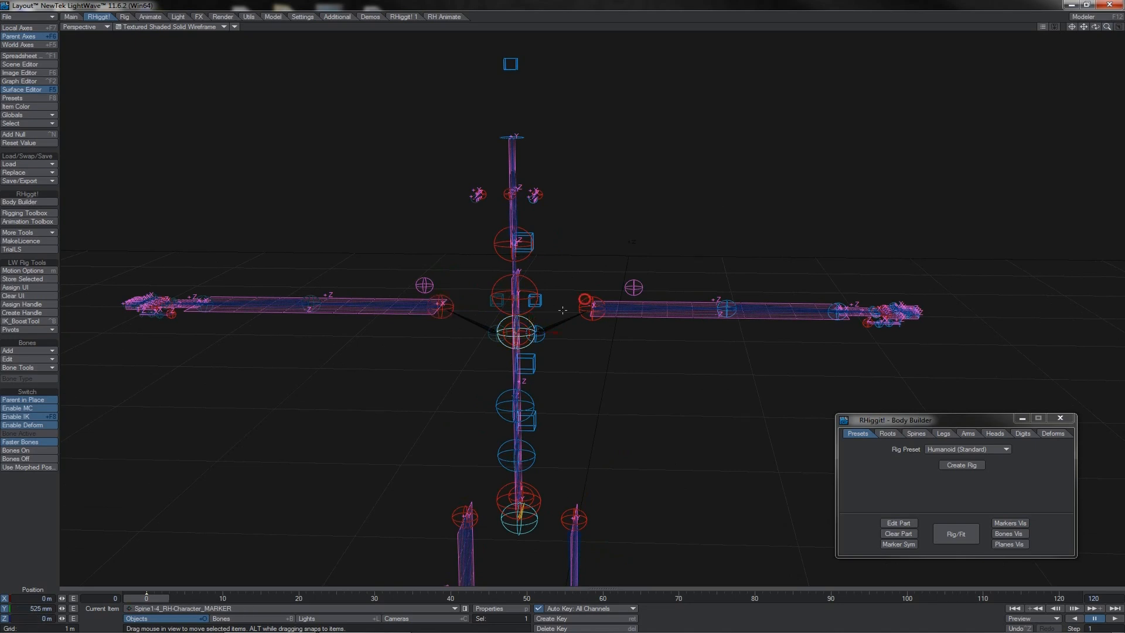
pyautogui.click(585, 299)
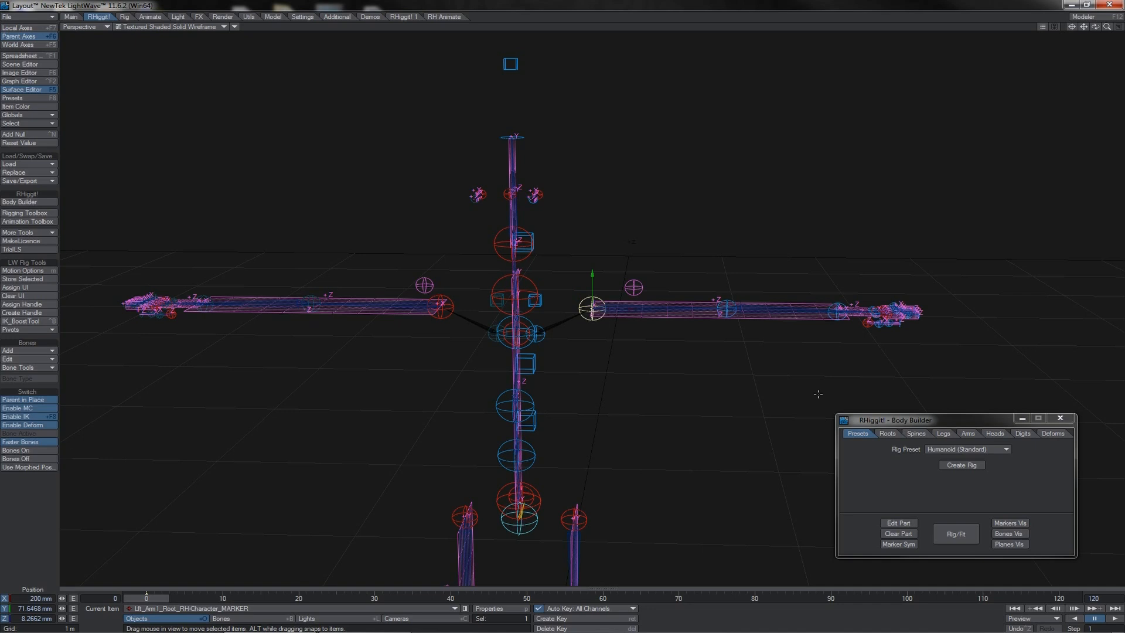
pyautogui.click(534, 406)
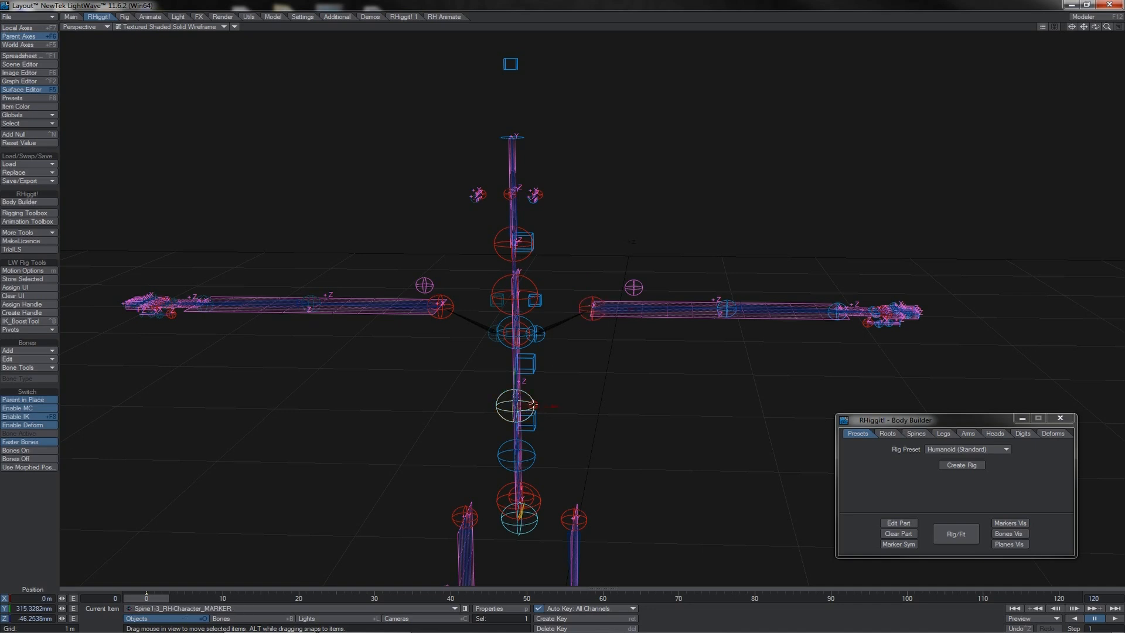
pyautogui.moveTo(520, 382); pyautogui.dragTo(520, 369)
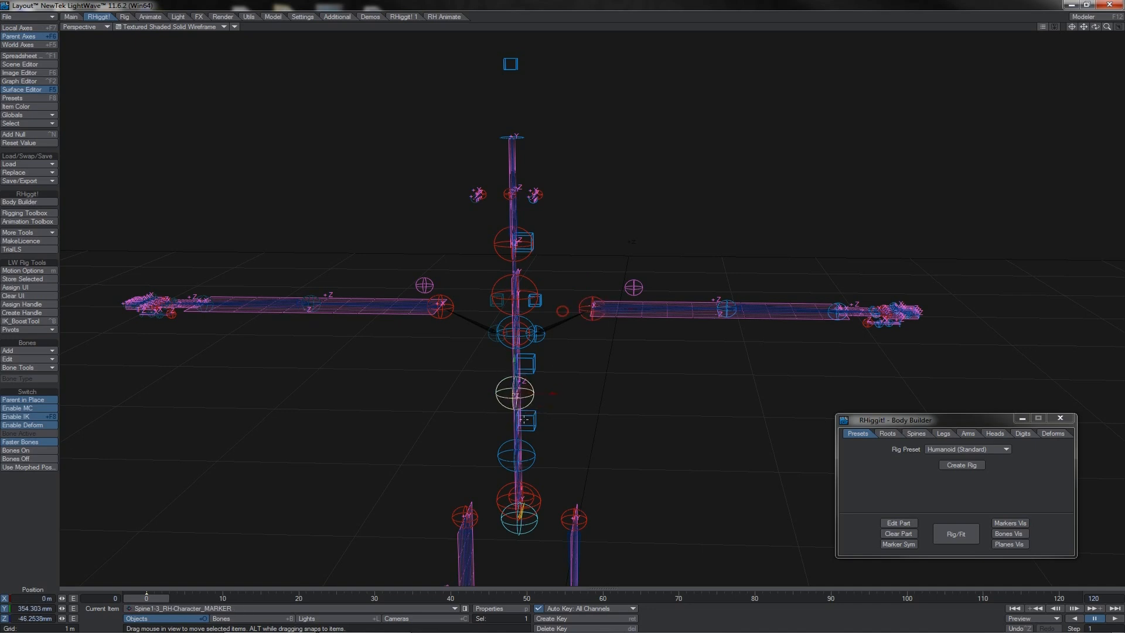
pyautogui.click(528, 484)
pyautogui.moveTo(528, 484)
pyautogui.mouseDown()
pyautogui.moveTo(526, 501)
pyautogui.moveTo(525, 460)
pyautogui.moveTo(515, 525)
pyautogui.moveTo(526, 479)
pyautogui.moveTo(516, 513)
pyautogui.mouseUp()
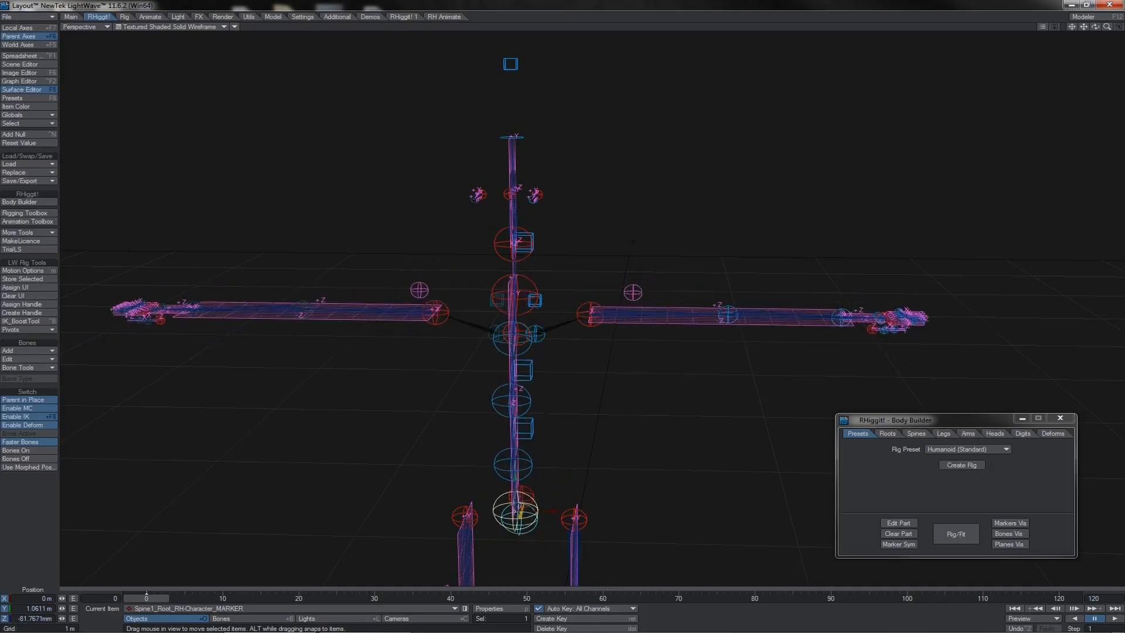
# Step: Switch the character from fitting to rig mode and try moving the left leg's IK pole, undoing the trial move
pyautogui.click(956, 534)
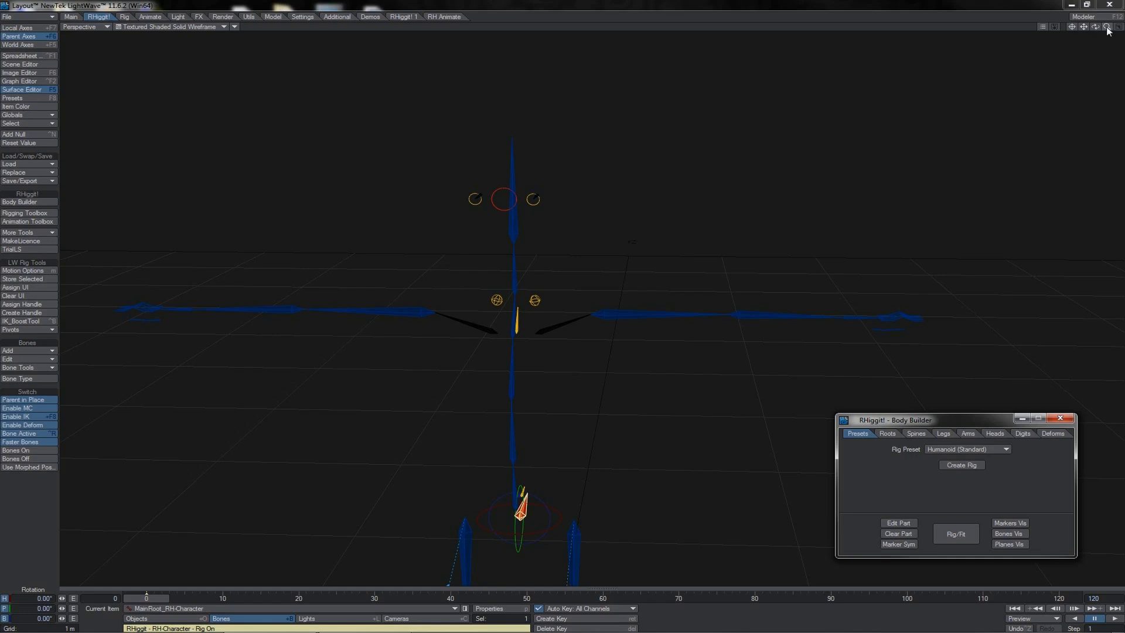
pyautogui.moveTo(1108, 30); pyautogui.dragTo(1083, 30)
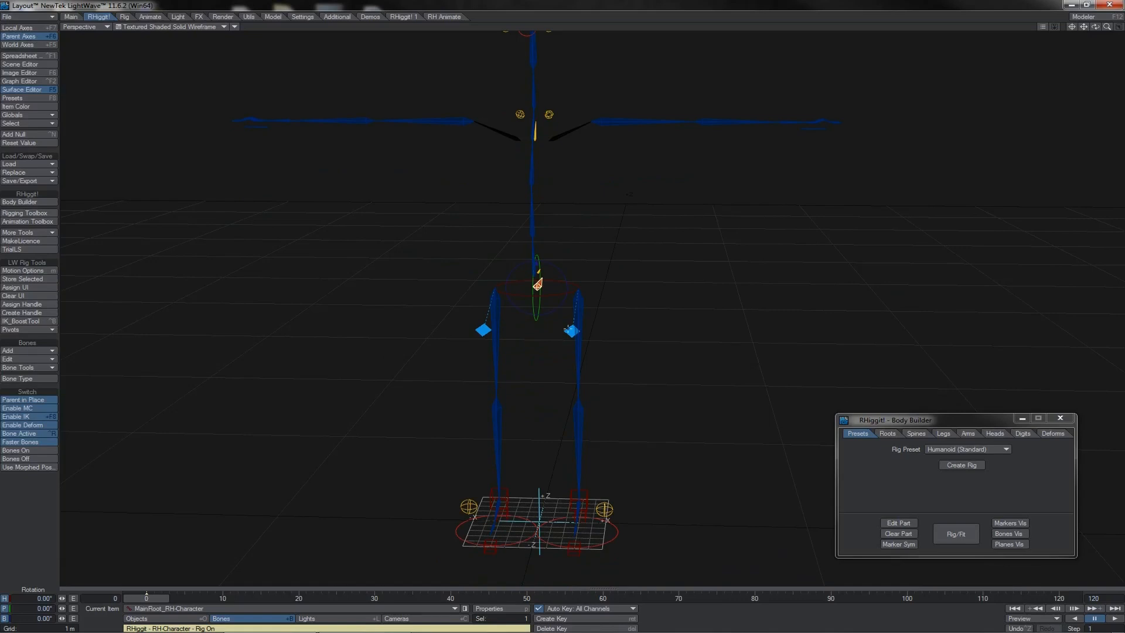
pyautogui.click(570, 332)
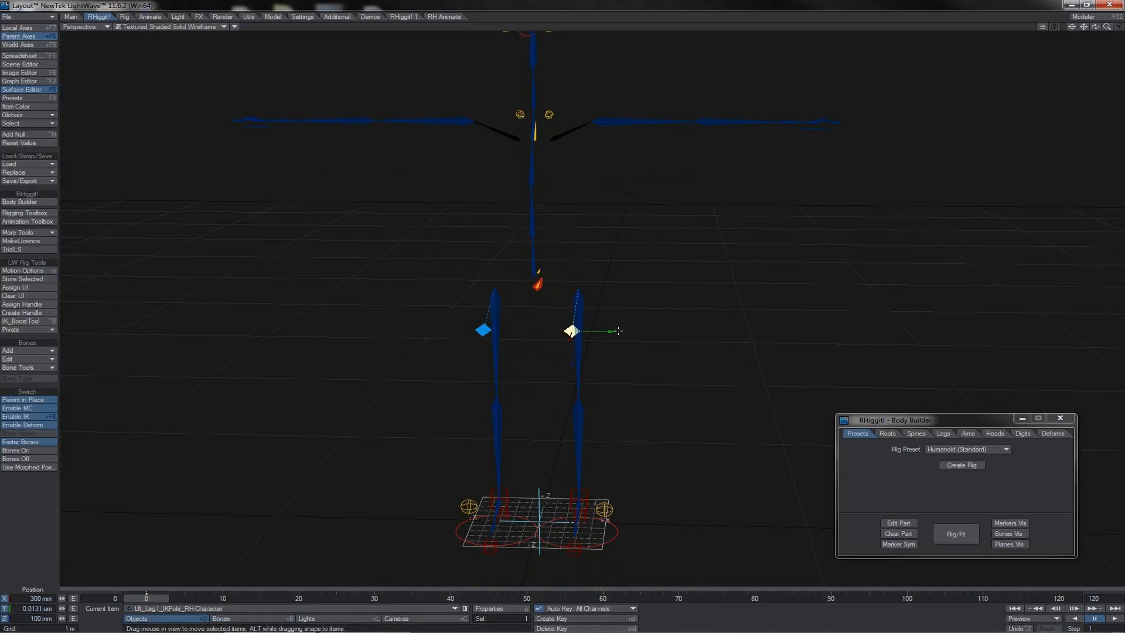
pyautogui.moveTo(618, 331); pyautogui.dragTo(563, 329)
pyautogui.hotkey('ctrl', 'z')
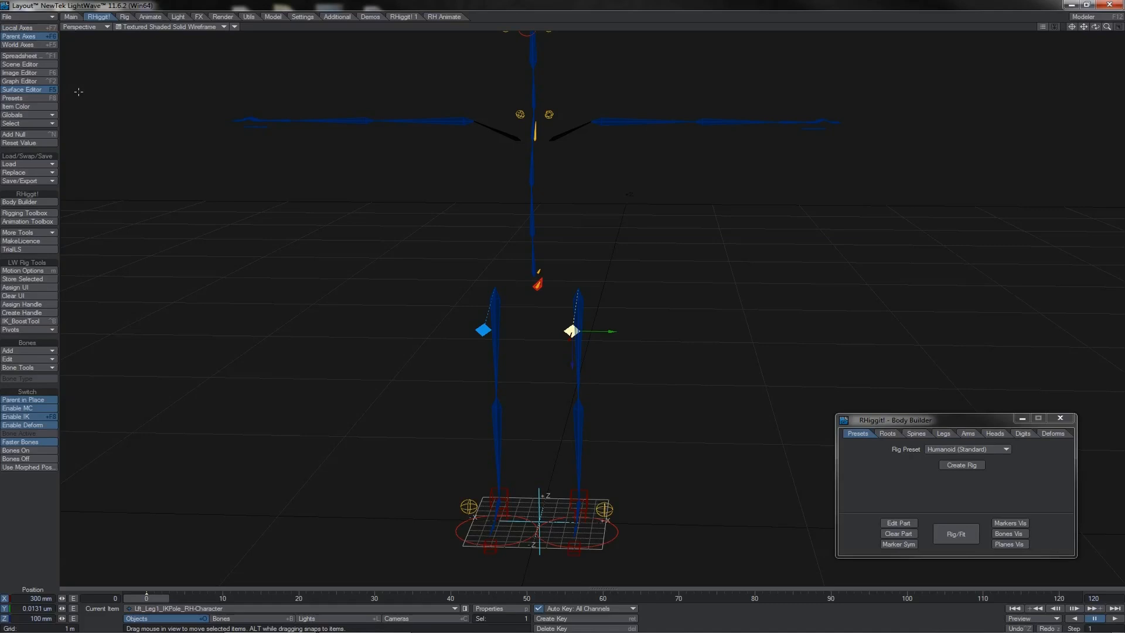
# Step: Check the parent item of Lft_Leg1_IKPole in its motion options, and select Lft_Leg1_RootItem in the Scene Editor
pyautogui.click(40, 66)
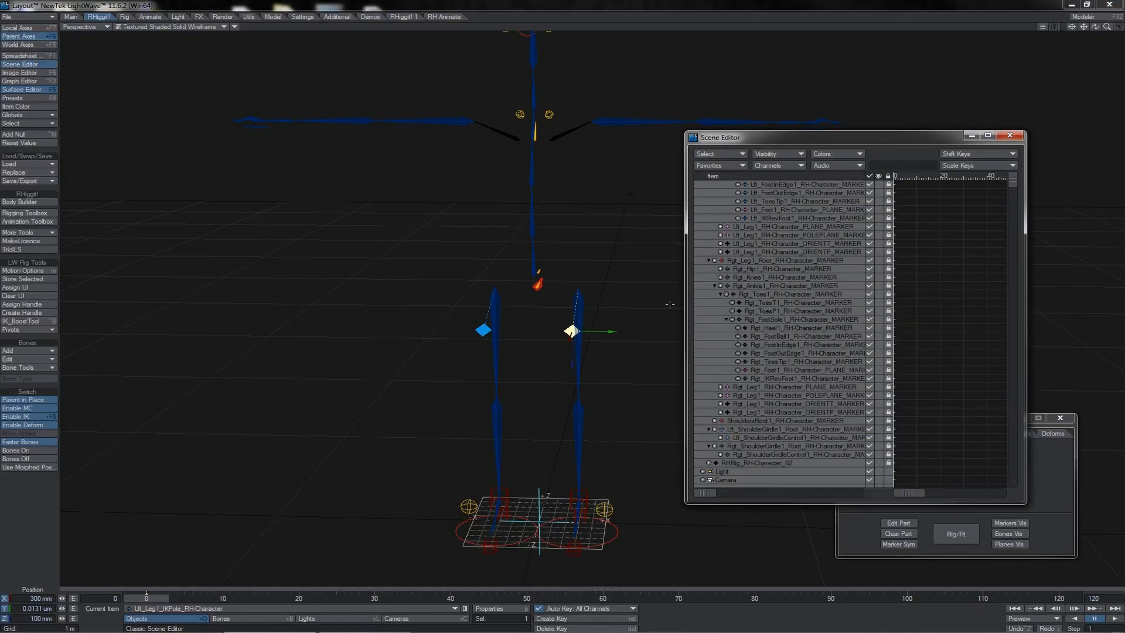
pyautogui.moveTo(1012, 182); pyautogui.dragTo(1007, 326)
pyautogui.click(826, 346)
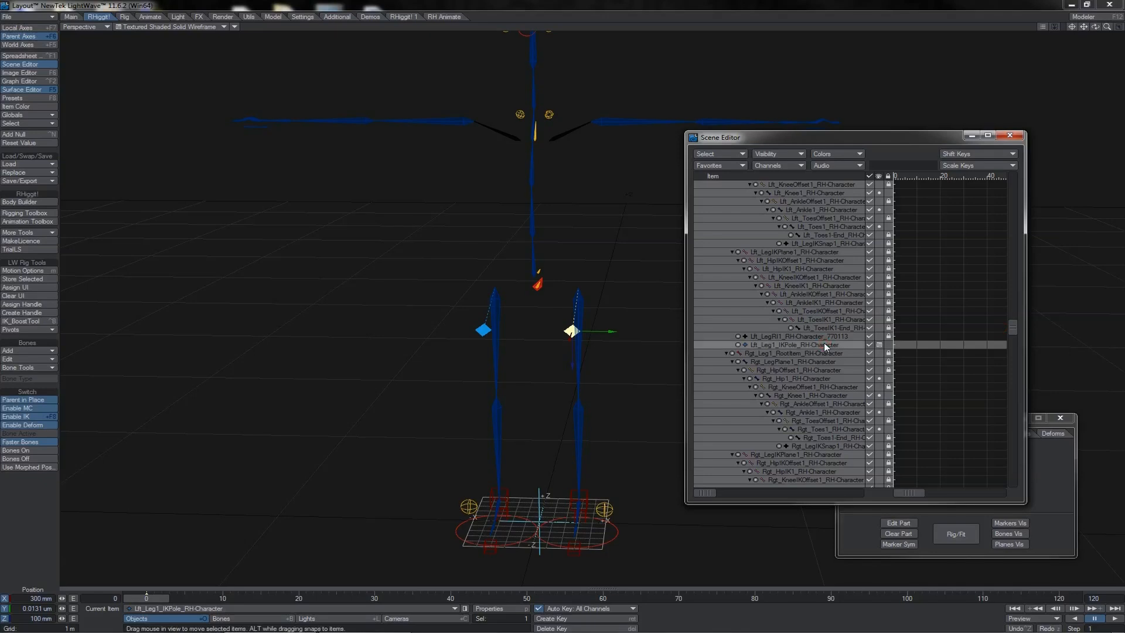
pyautogui.press('m')
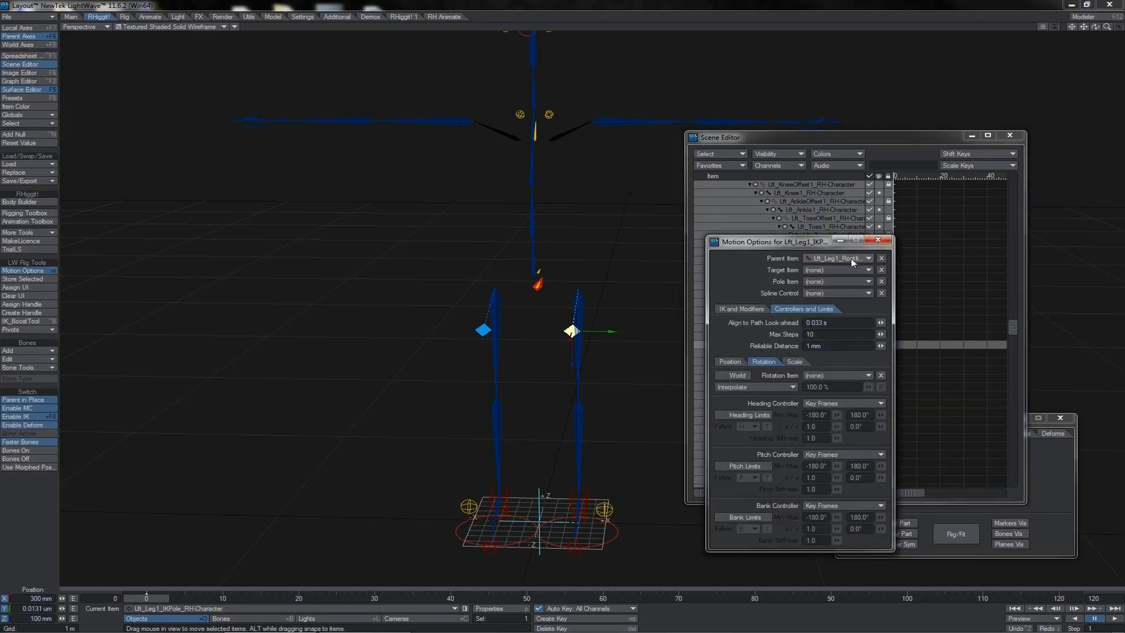
pyautogui.click(877, 244)
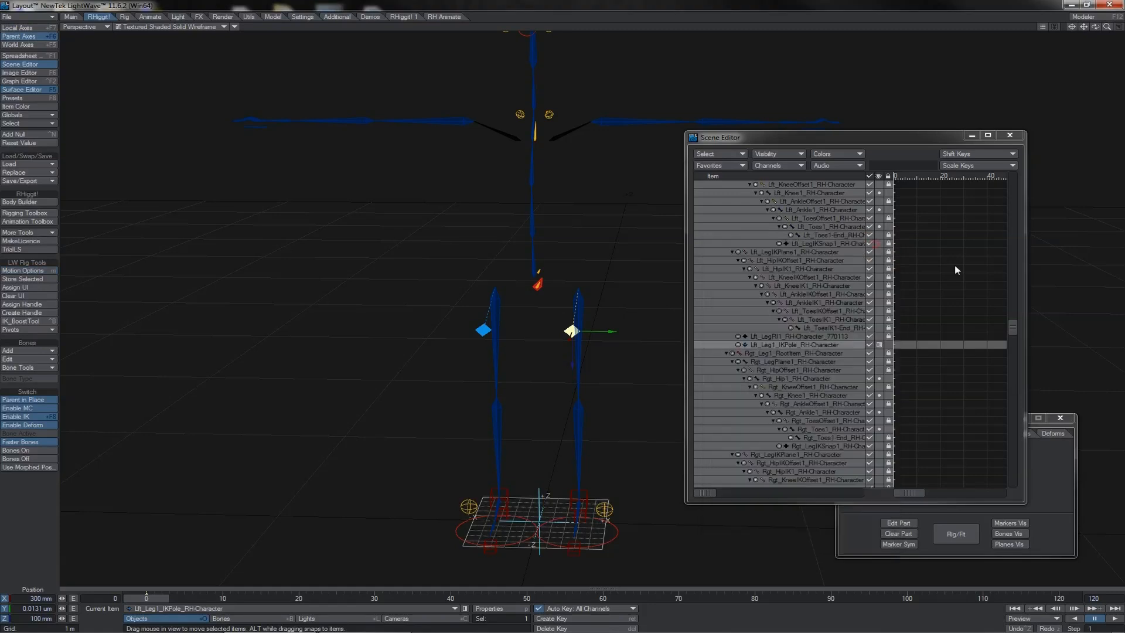
pyautogui.moveTo(1015, 331); pyautogui.dragTo(1015, 324)
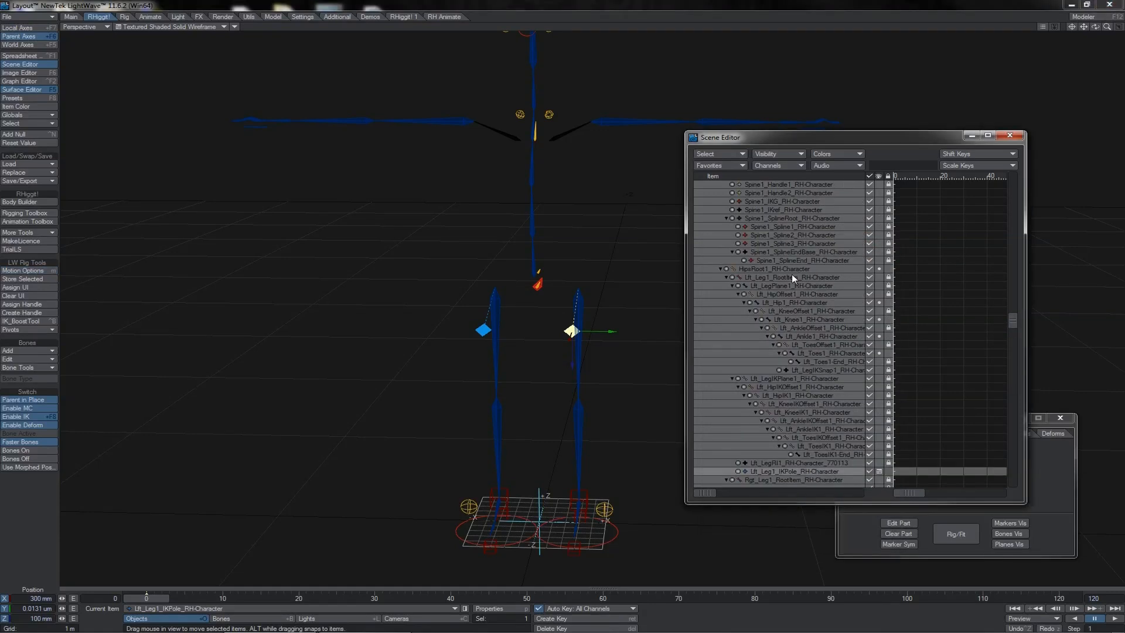
pyautogui.click(793, 277)
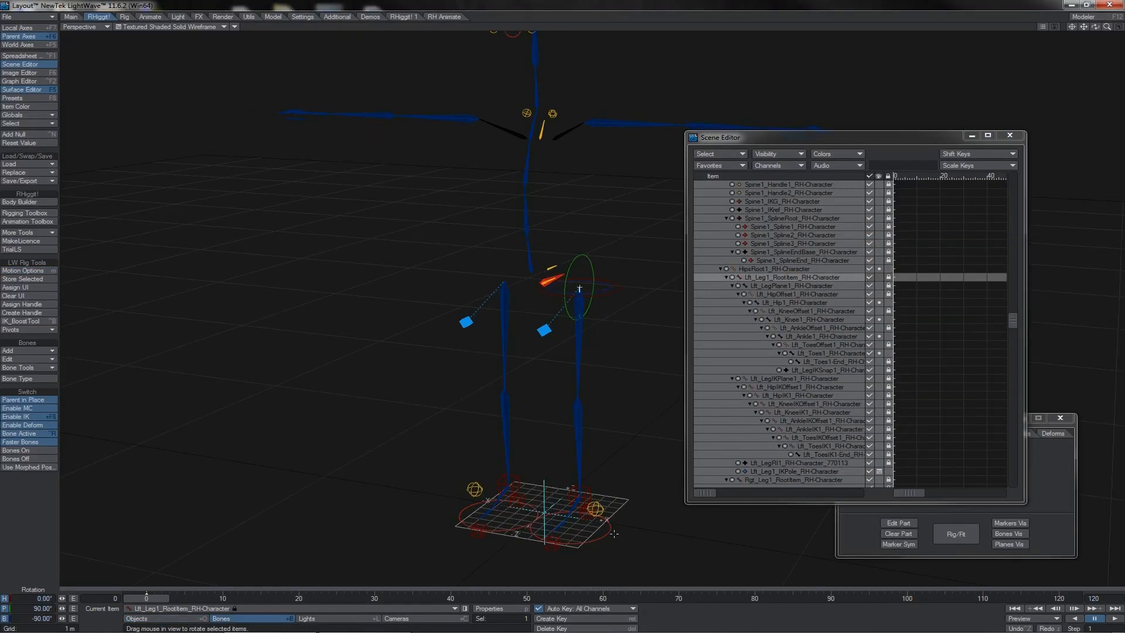
# Step: Trace the parent of the left foot goal Lft_Leg1_IKG in the Scene Editor and select IKControls
pyautogui.click(614, 533)
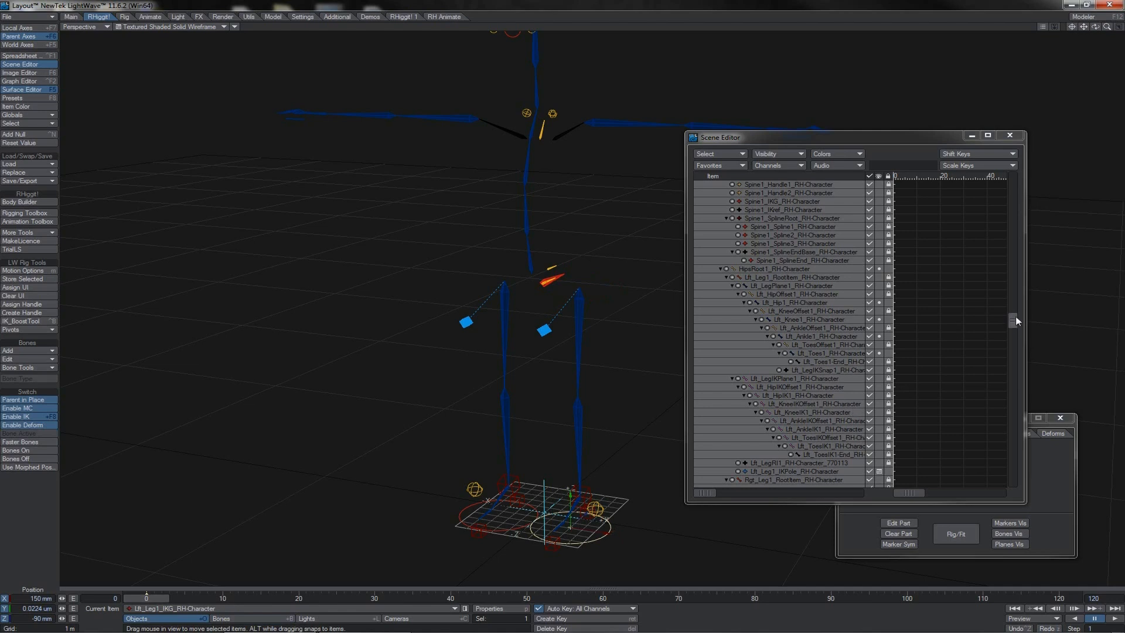
pyautogui.moveTo(1014, 316); pyautogui.dragTo(1015, 351)
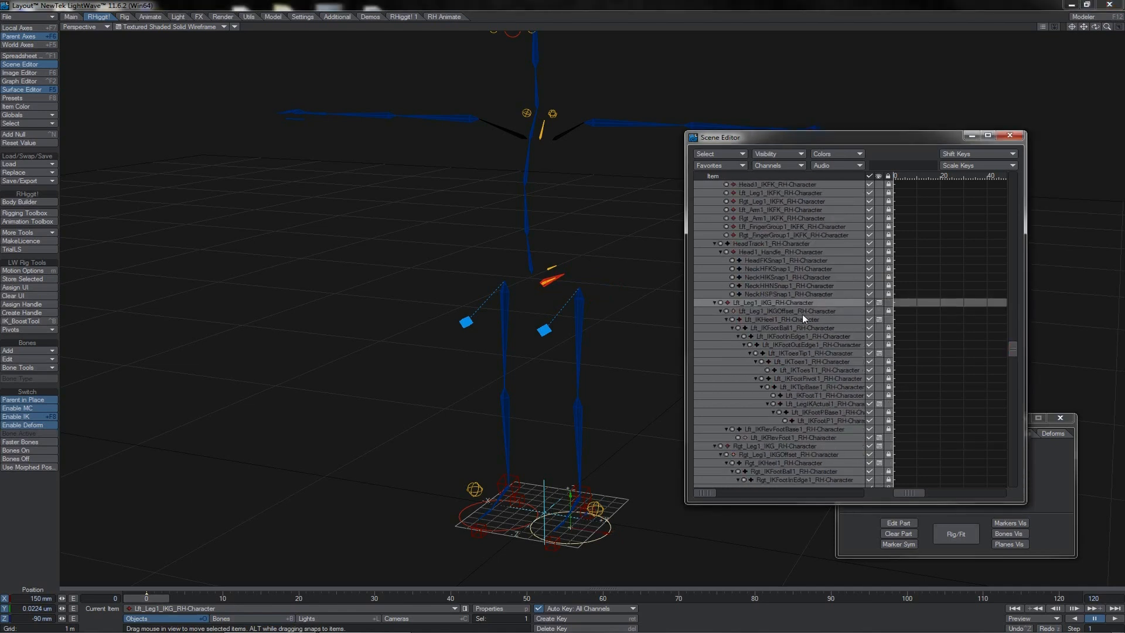
pyautogui.scroll(2, 859, 316)
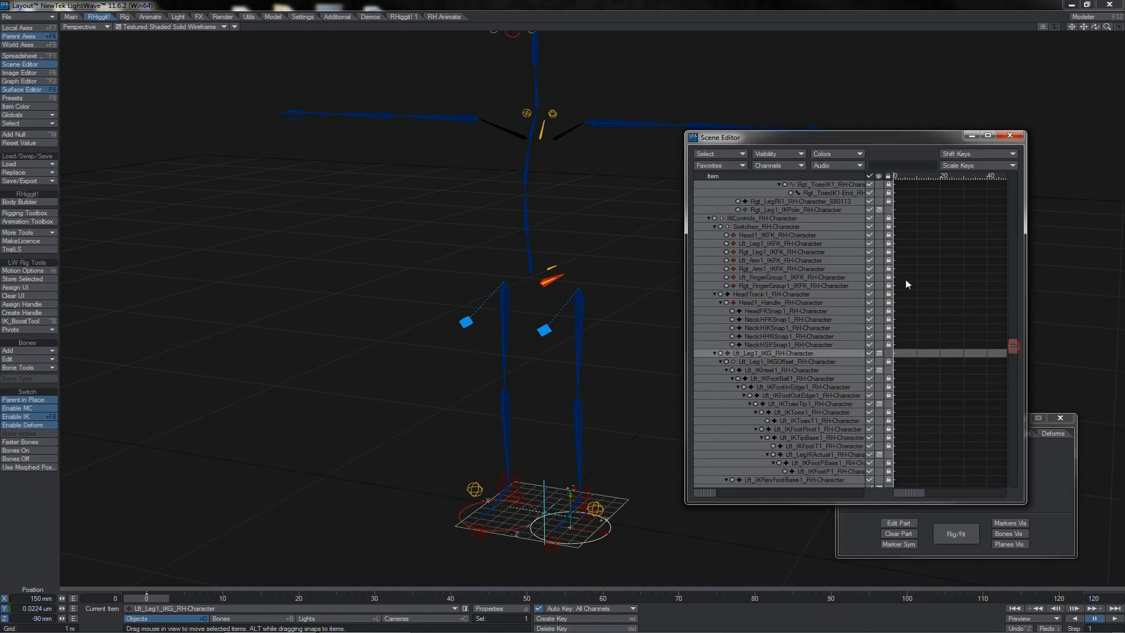
pyautogui.click(786, 217)
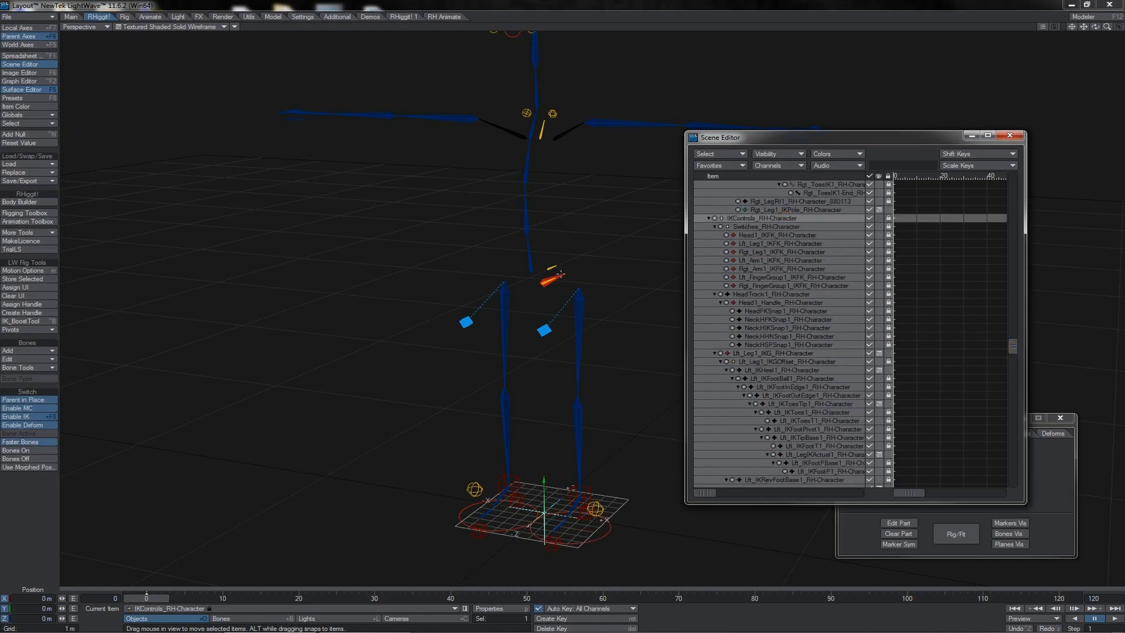
# Step: Try moving Lft_Leg1_IKG and rotating the MainRoot bone to test how the left leg's IK pole follows, and undo the trial changes
pyautogui.click(609, 518)
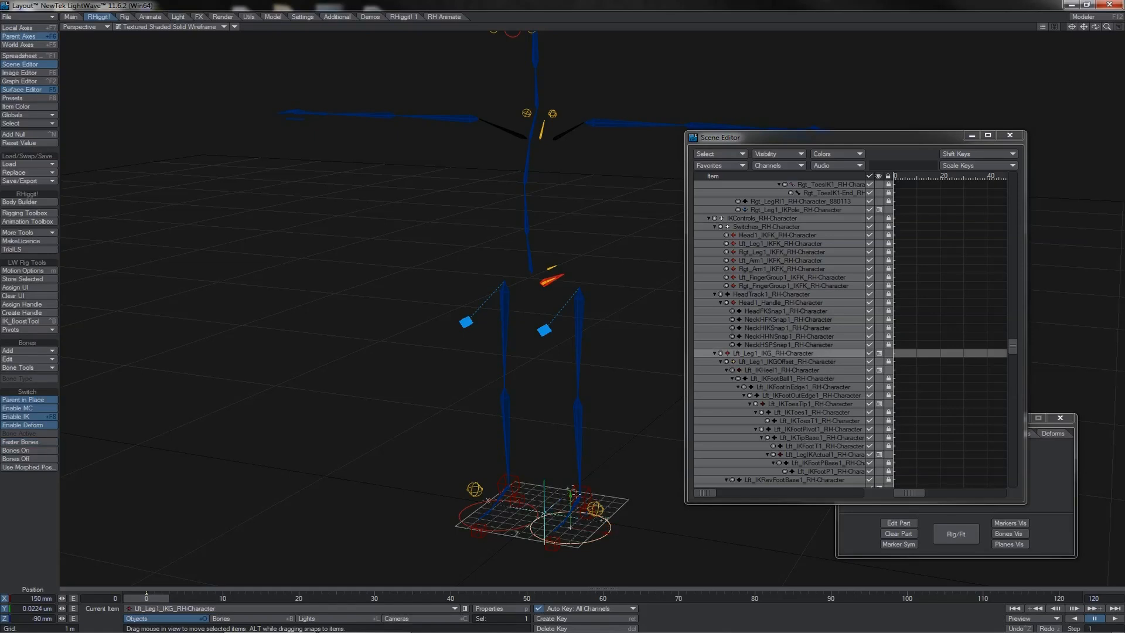
pyautogui.moveTo(608, 518); pyautogui.dragTo(686, 478)
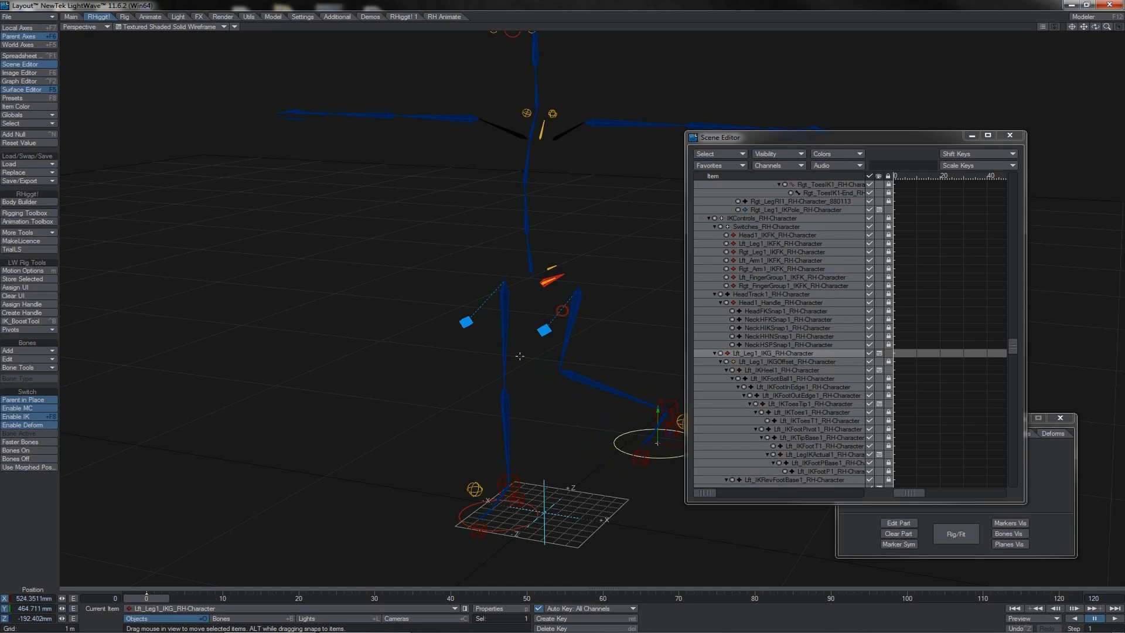
pyautogui.click(542, 330)
pyautogui.click(566, 275)
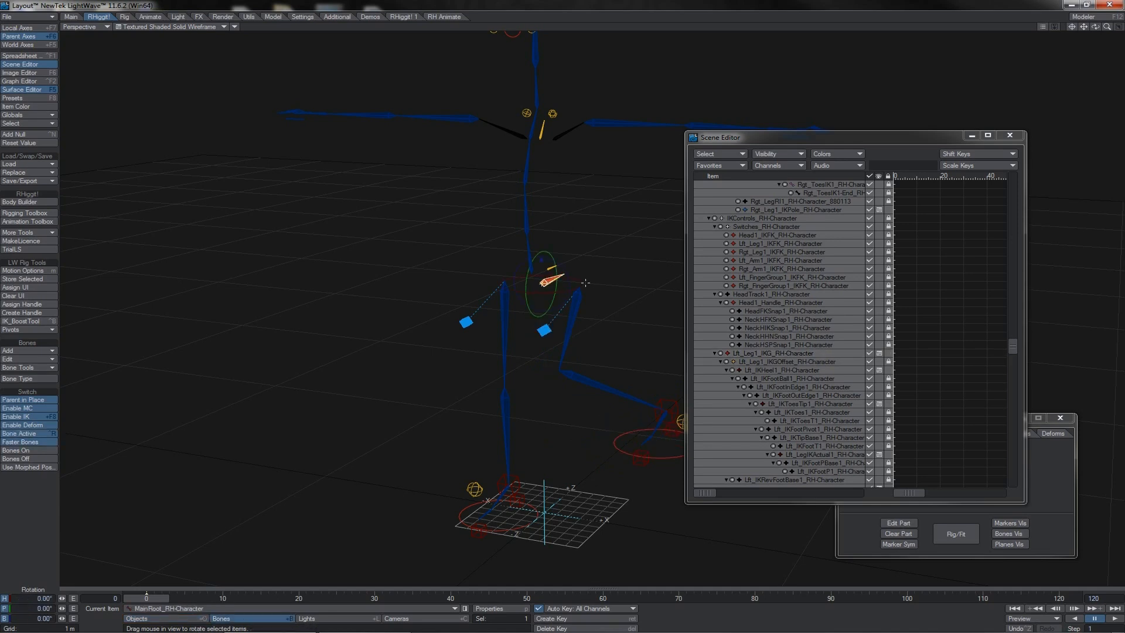
pyautogui.moveTo(586, 283); pyautogui.dragTo(562, 310)
pyautogui.click(550, 267)
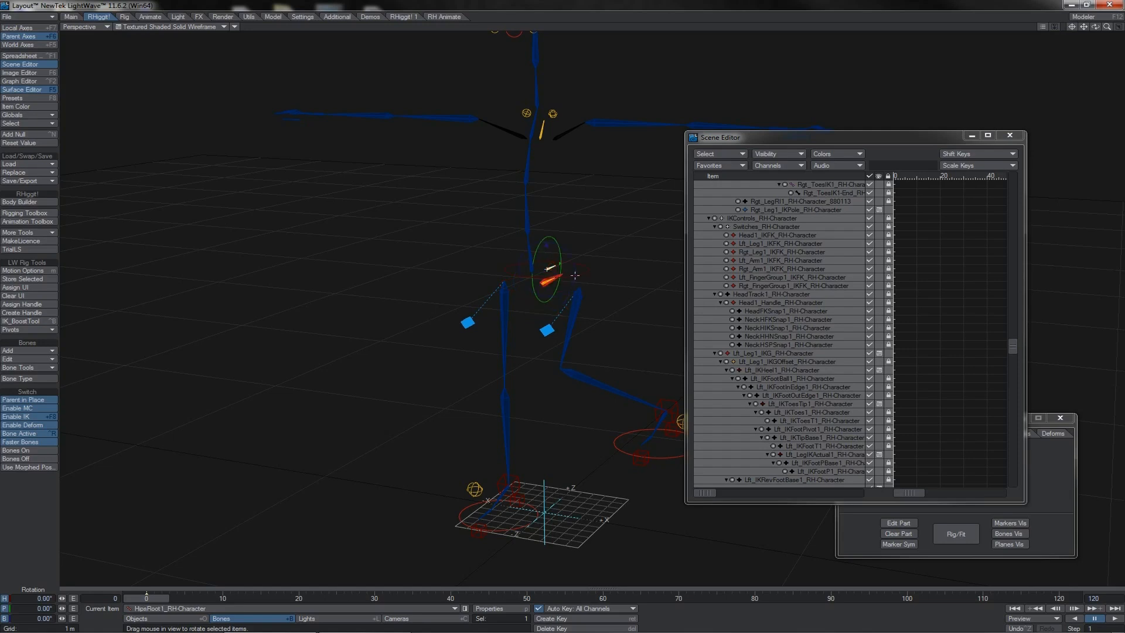
pyautogui.click(557, 277)
pyautogui.moveTo(582, 280); pyautogui.dragTo(527, 281)
pyautogui.hotkey('ctrl', 'z')
pyautogui.hotkey('ctrl', 'z')
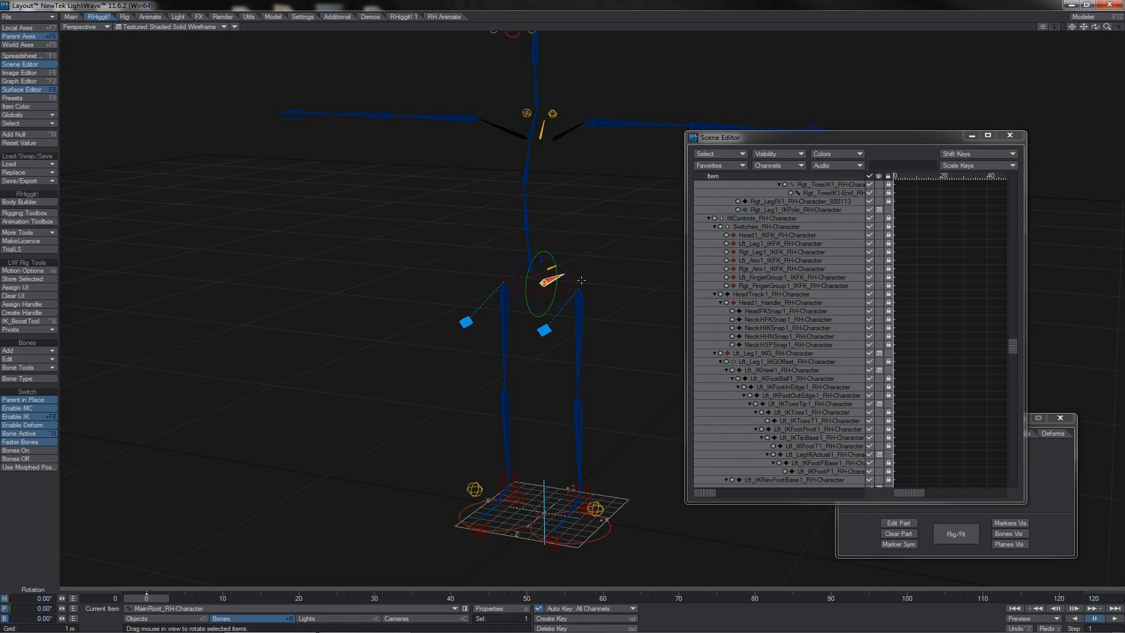
# Step: Store both leg IK poles as assignees in the Rigging Toolbox and parent them to IKControls
pyautogui.click(545, 330)
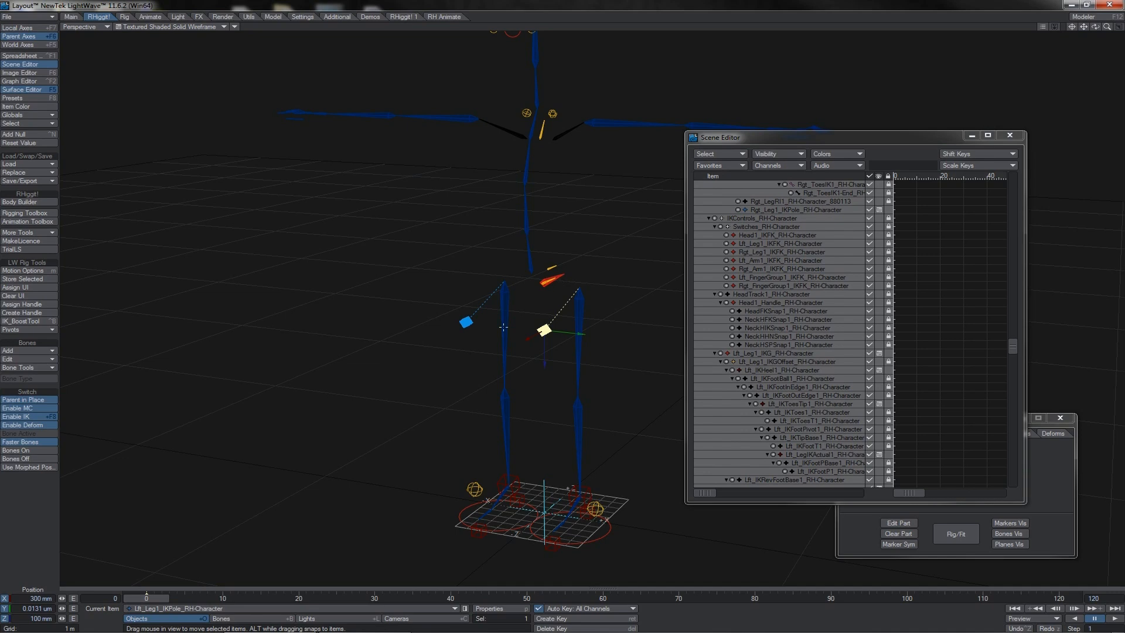
pyautogui.keyDown('shift'); pyautogui.click(473, 322); pyautogui.keyUp('shift')
pyautogui.click(28, 212)
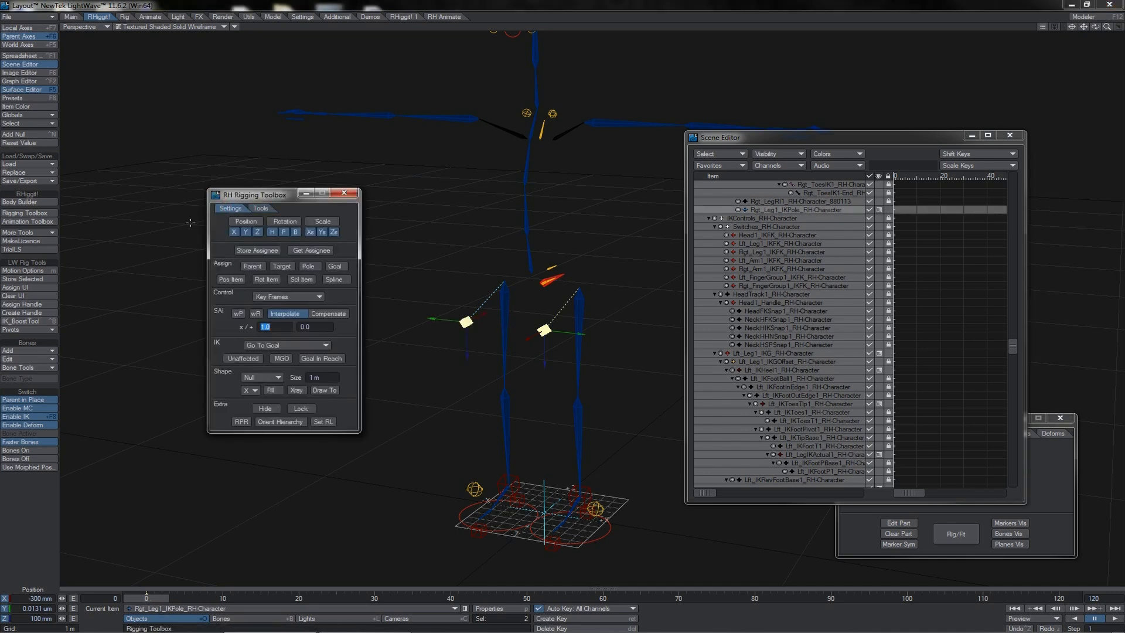
pyautogui.click(253, 248)
pyautogui.click(761, 218)
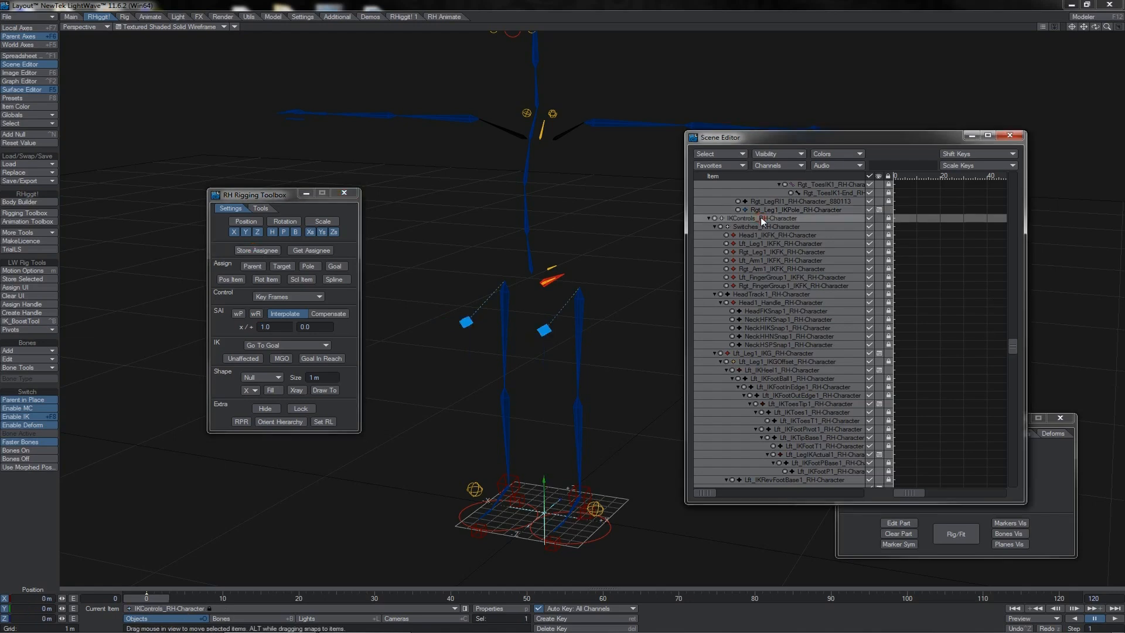
pyautogui.click(253, 266)
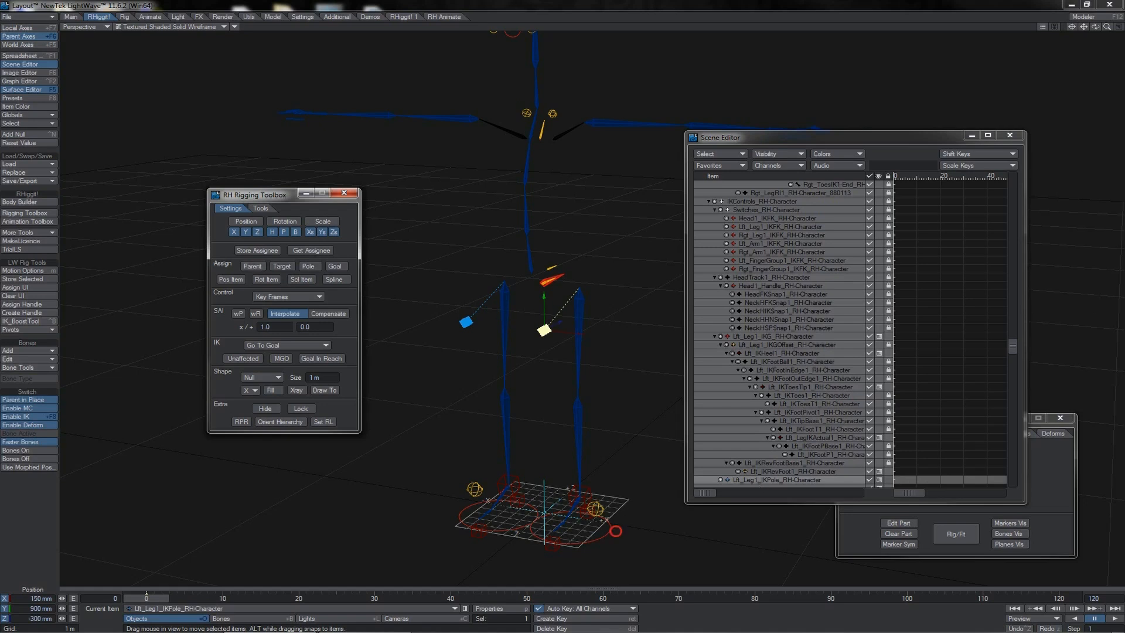
# Step: Try moving Lft_Leg1_IKG and rotating MainRoot to test the reparented poles, and undo the trial changes
pyautogui.click(613, 530)
pyautogui.moveTo(570, 502); pyautogui.dragTo(570, 471)
pyautogui.hotkey('ctrl', 'z')
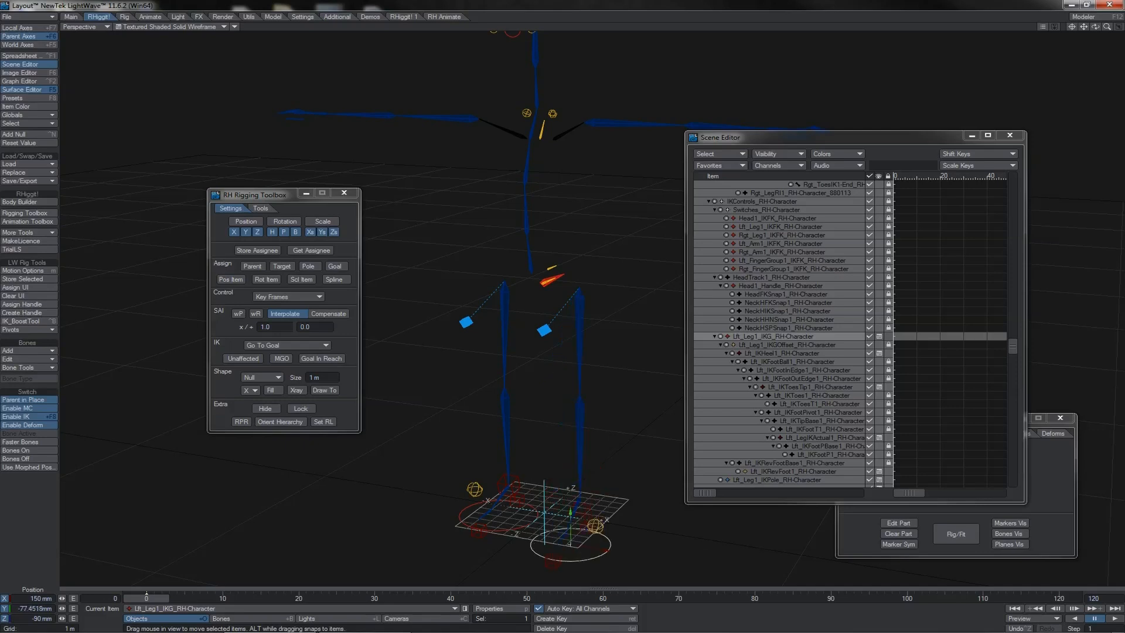
pyautogui.click(561, 273)
pyautogui.moveTo(579, 279)
pyautogui.mouseDown()
pyautogui.moveTo(530, 276)
pyautogui.moveTo(549, 282)
pyautogui.moveTo(535, 287)
pyautogui.moveTo(545, 284)
pyautogui.moveTo(537, 274)
pyautogui.moveTo(578, 279)
pyautogui.mouseUp()
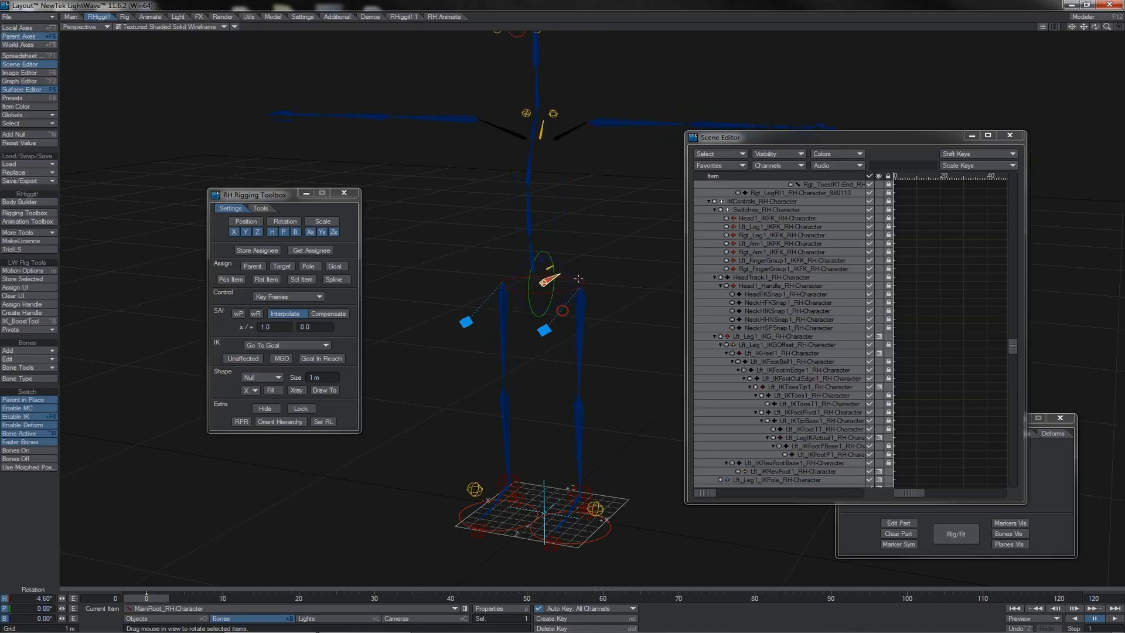
pyautogui.press('t')
# Step: Store Lft_Leg1_IKPole as assignee and parent it to the left foot goal Lft_Leg1_IKG
pyautogui.click(552, 335)
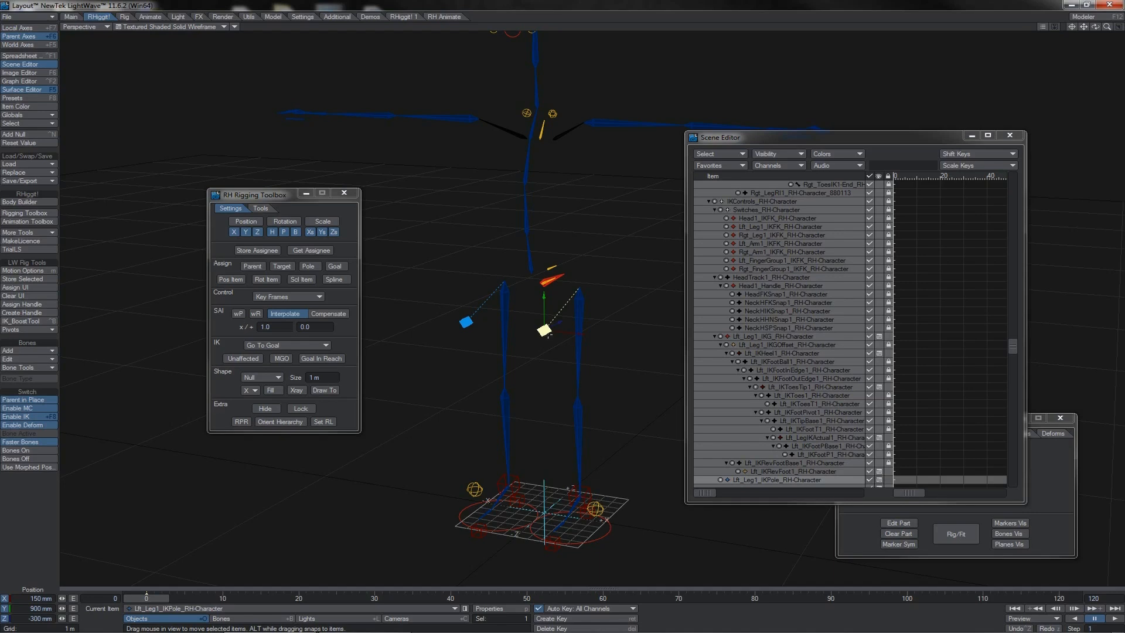
pyautogui.click(259, 248)
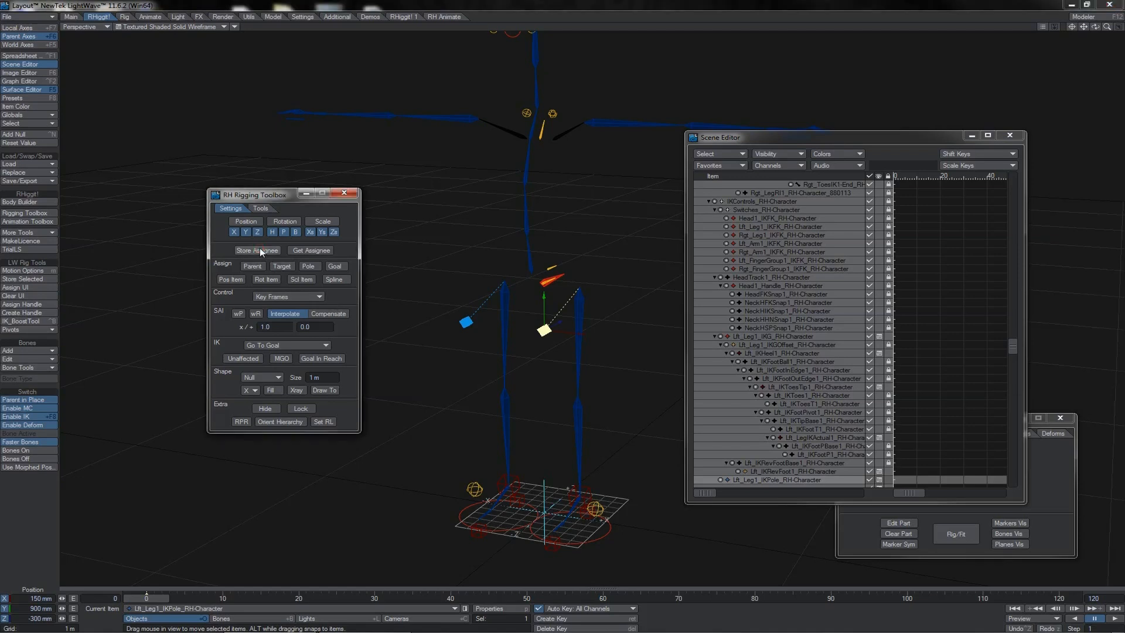
pyautogui.click(602, 530)
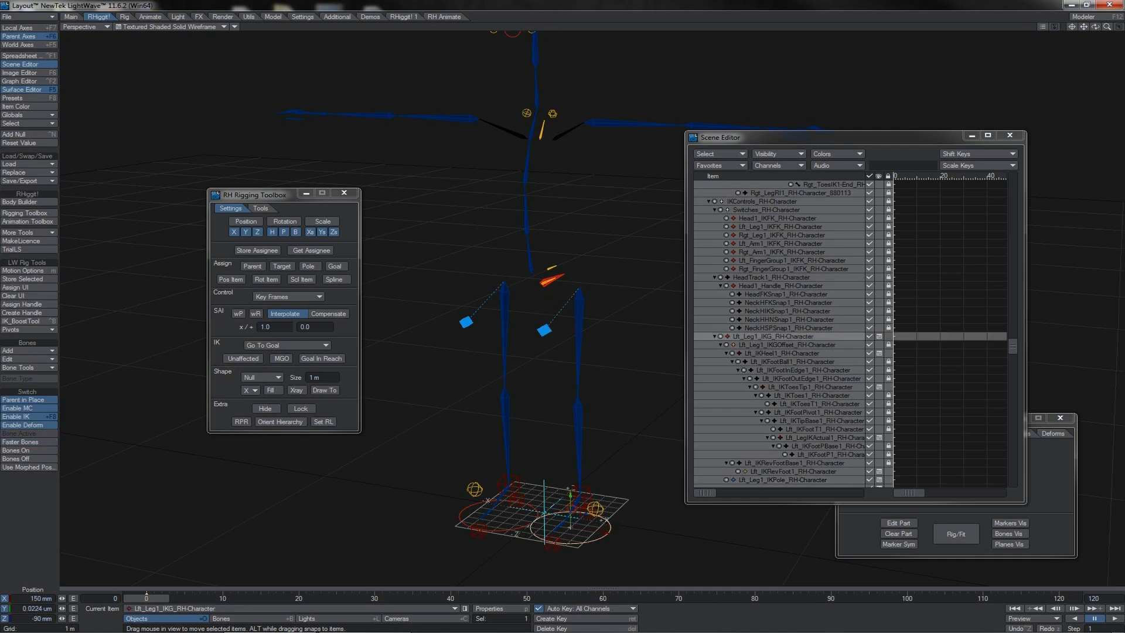
# Step: Try rotating Lft_Leg1_IKG to about -41° heading, and reset the character in rig mode with Rig/Fit
pyautogui.moveTo(571, 502)
pyautogui.mouseDown()
pyautogui.moveTo(569, 450)
pyautogui.moveTo(570, 501)
pyautogui.mouseUp()
pyautogui.press('y')
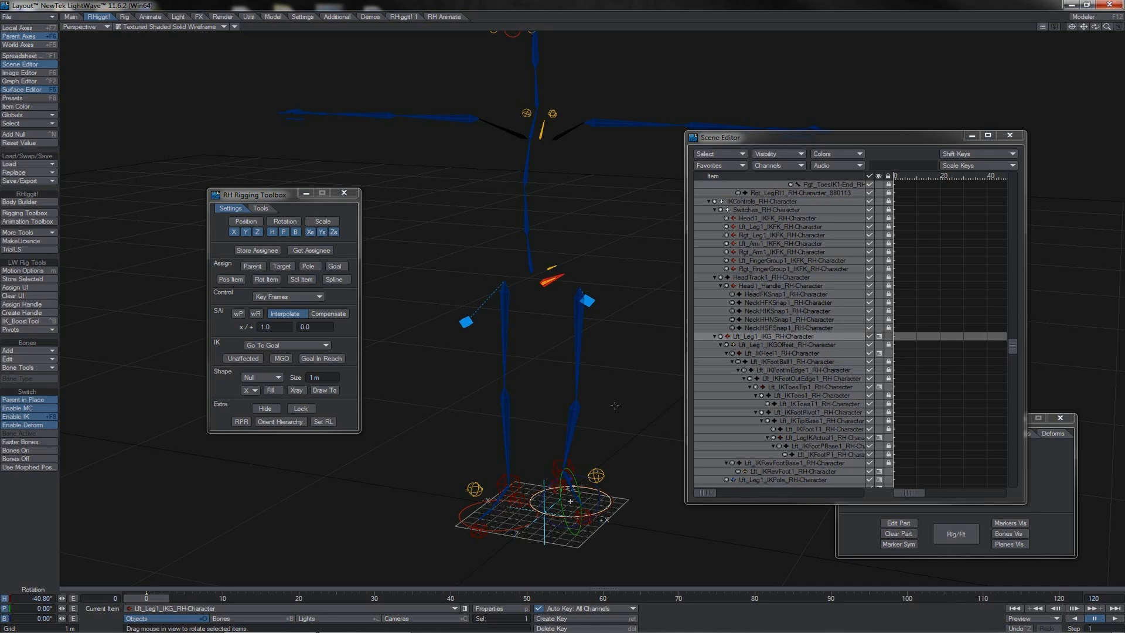
pyautogui.click(970, 534)
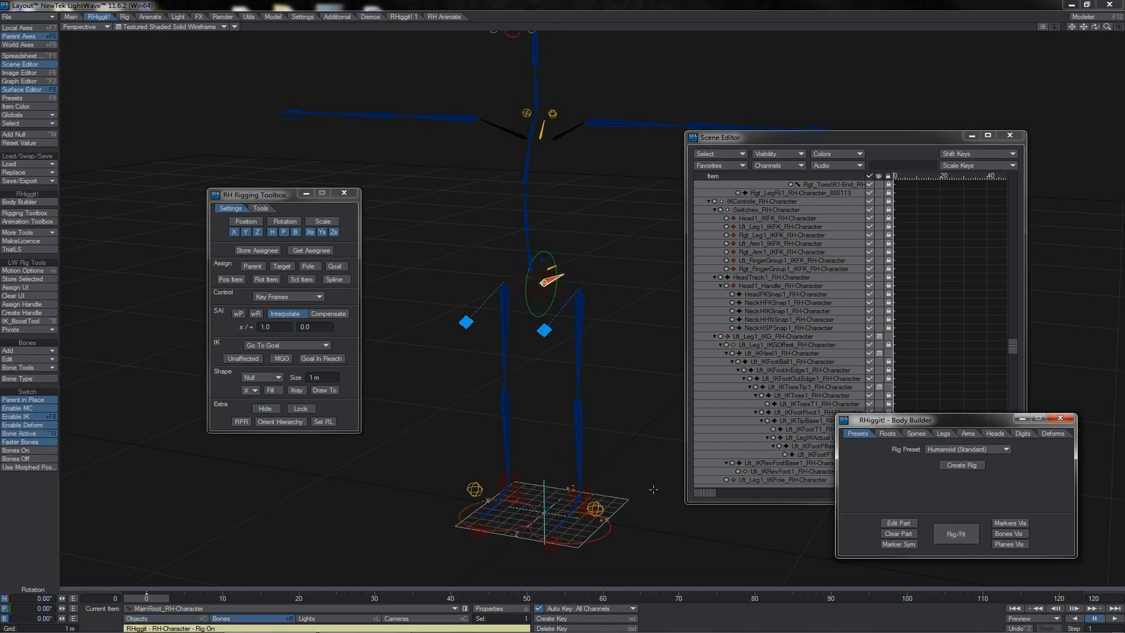
# Step: Try rotating the heading of Lft_IKToesTip1, undo it, and look over the Lft_Leg1_IKG hierarchy in the Scene Editor
pyautogui.click(553, 544)
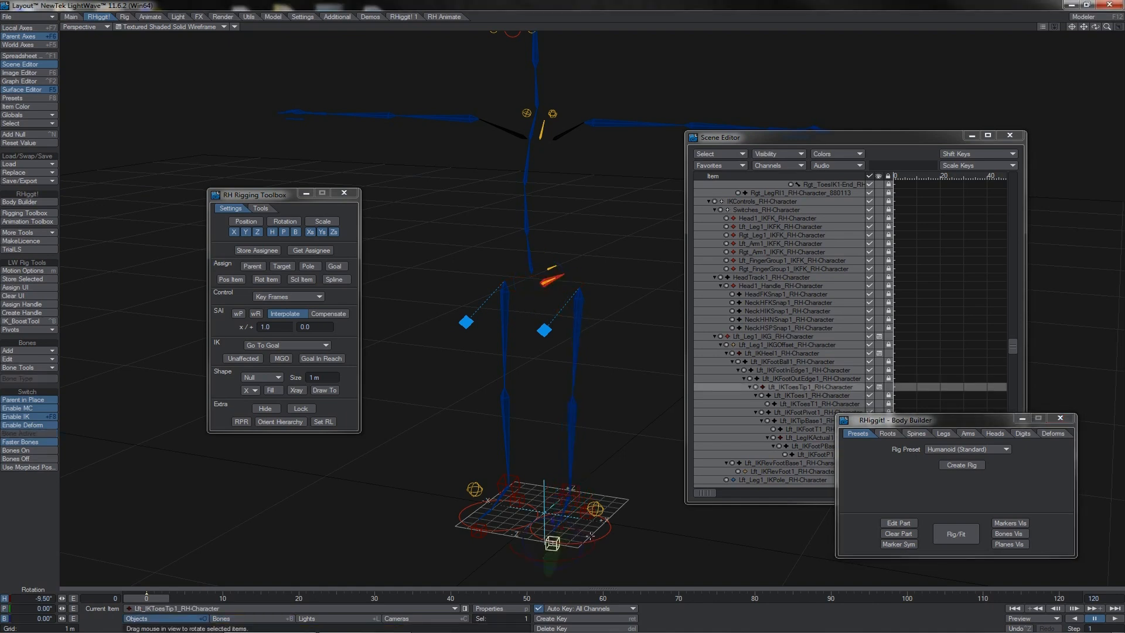
pyautogui.hotkey('ctrl', 'z')
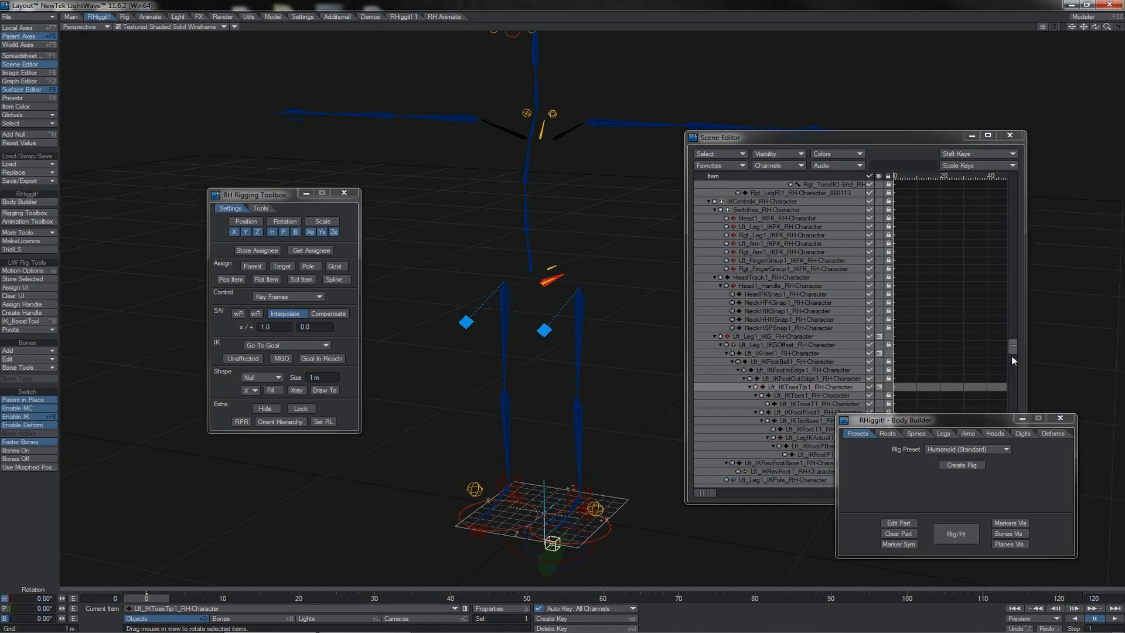
pyautogui.moveTo(1012, 350); pyautogui.dragTo(1013, 354)
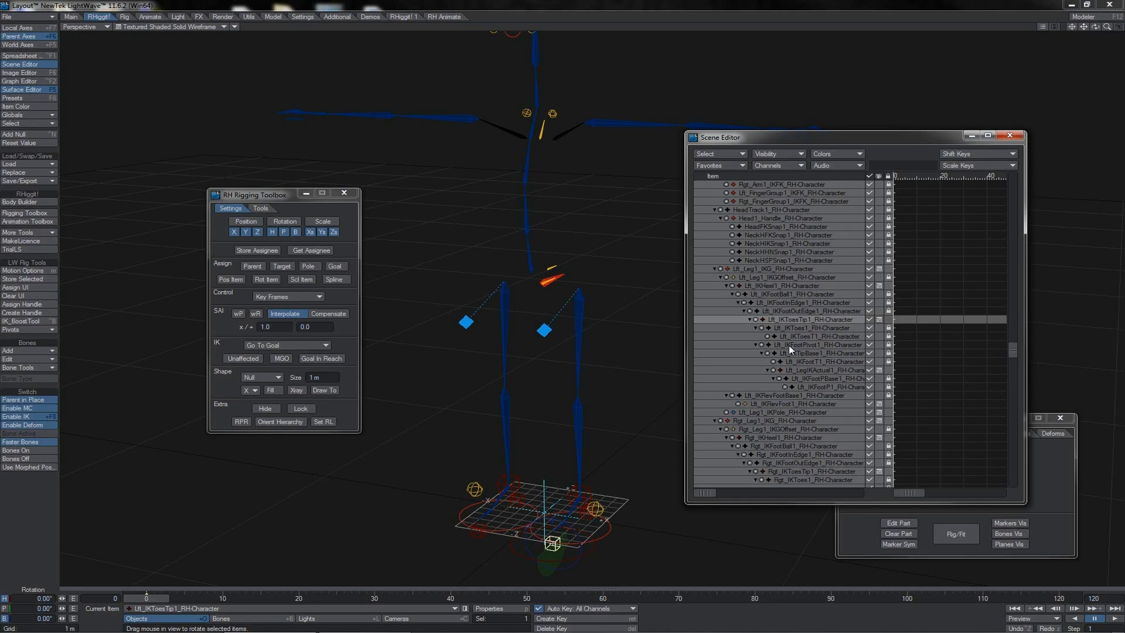
pyautogui.click(1049, 465)
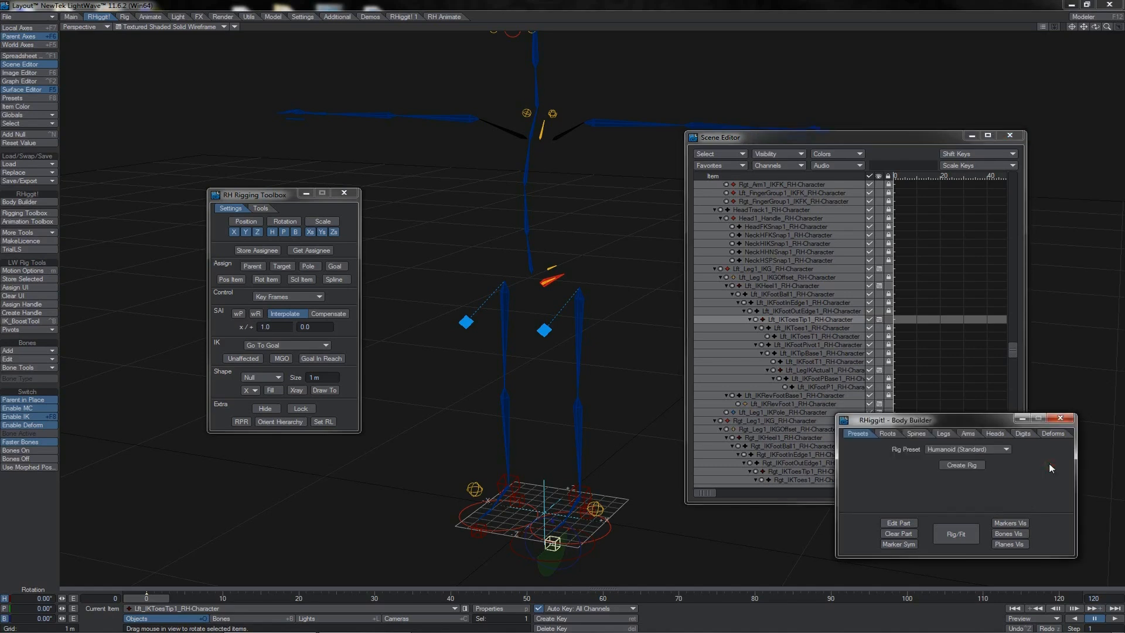